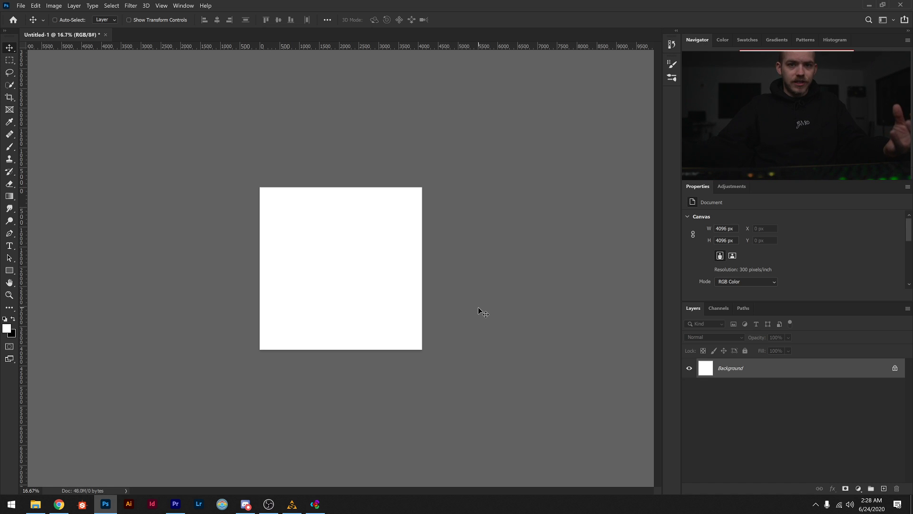
Duplicate the background layer, squash the copy vertically into a centred horizontal bar about 198 px high, and invert it to black
key(ctrl+j)
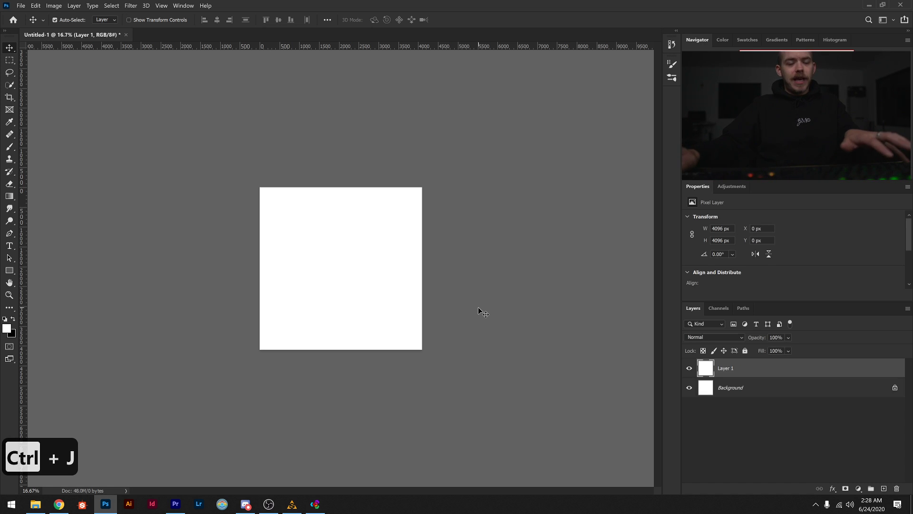
key(ctrl+t)
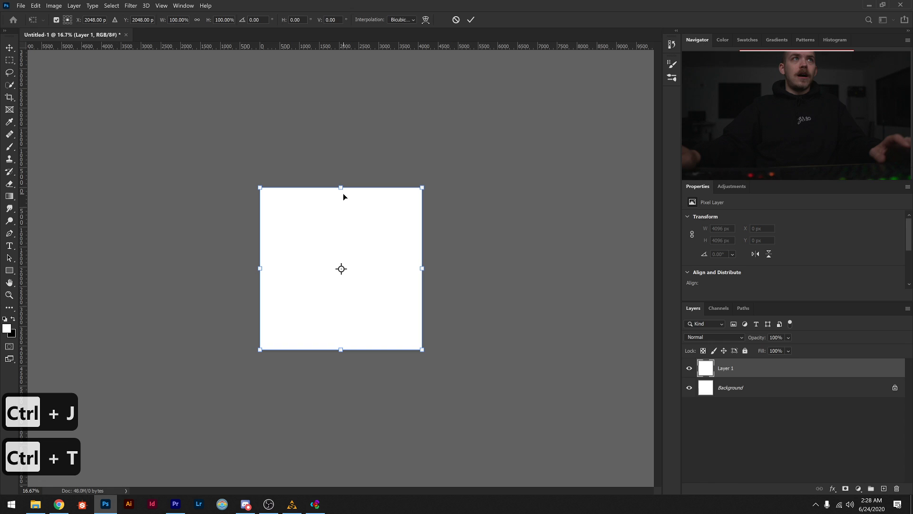
drag(340, 188, 331, 266)
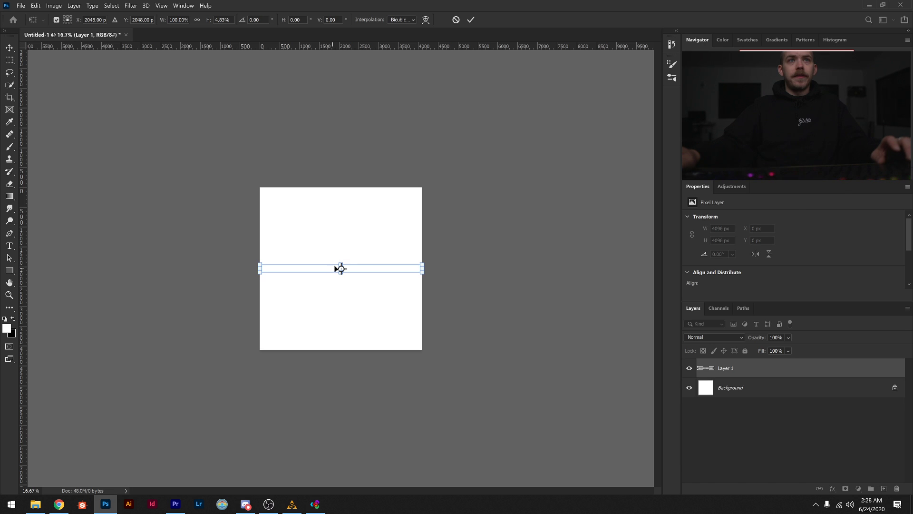
key(Return)
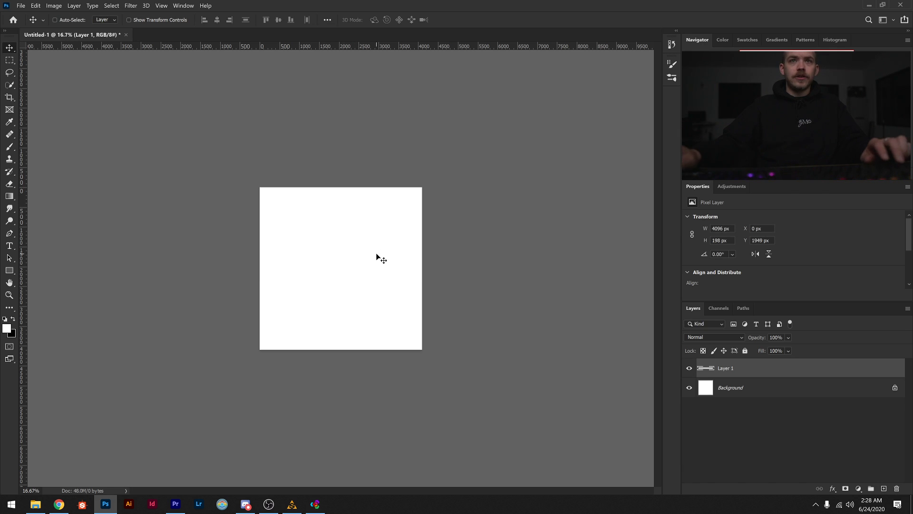
key(ctrl+i)
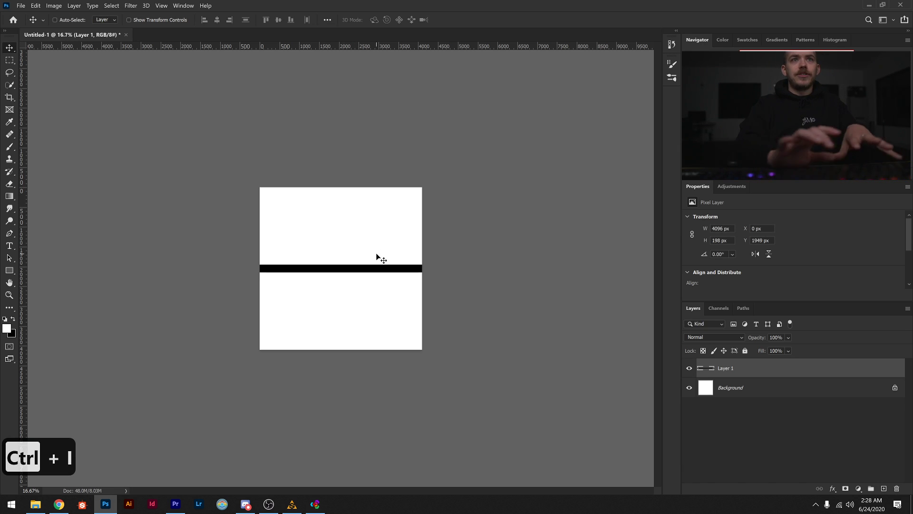
key(z)
click(369, 244)
click(370, 244)
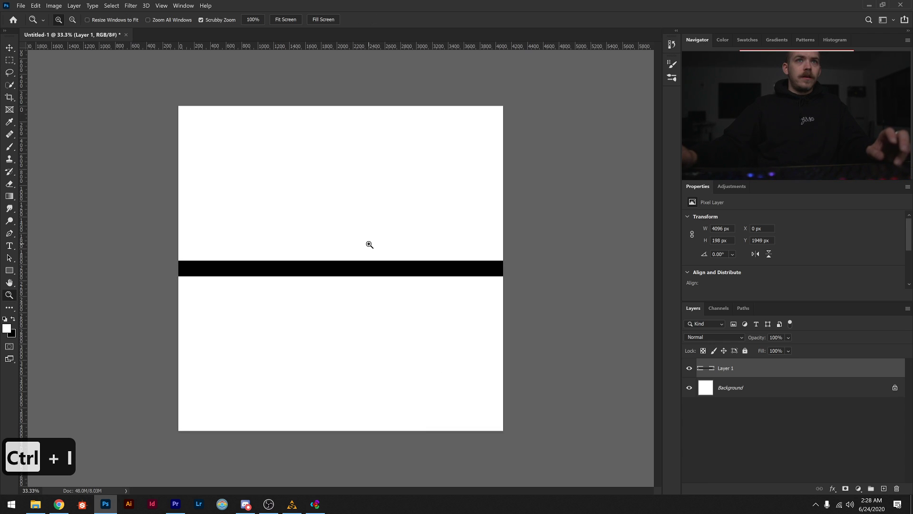
click(370, 244)
key(v)
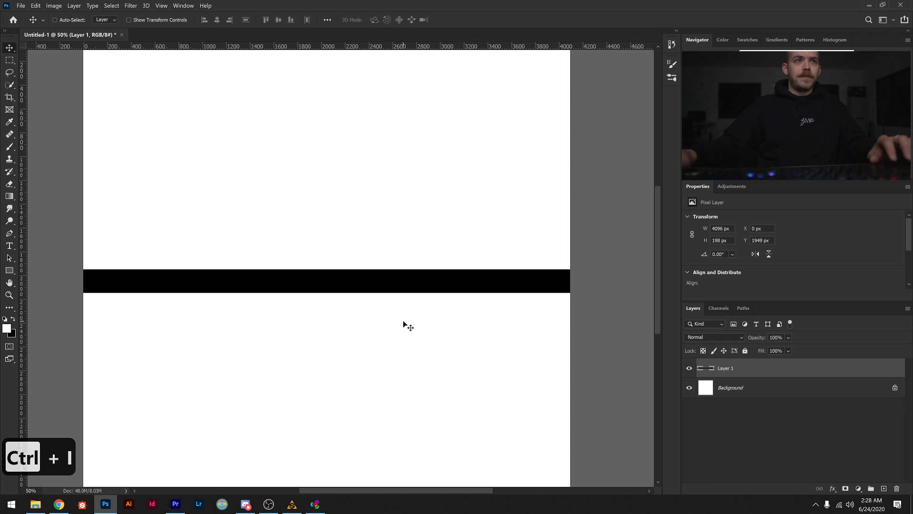
drag(407, 338, 425, 311)
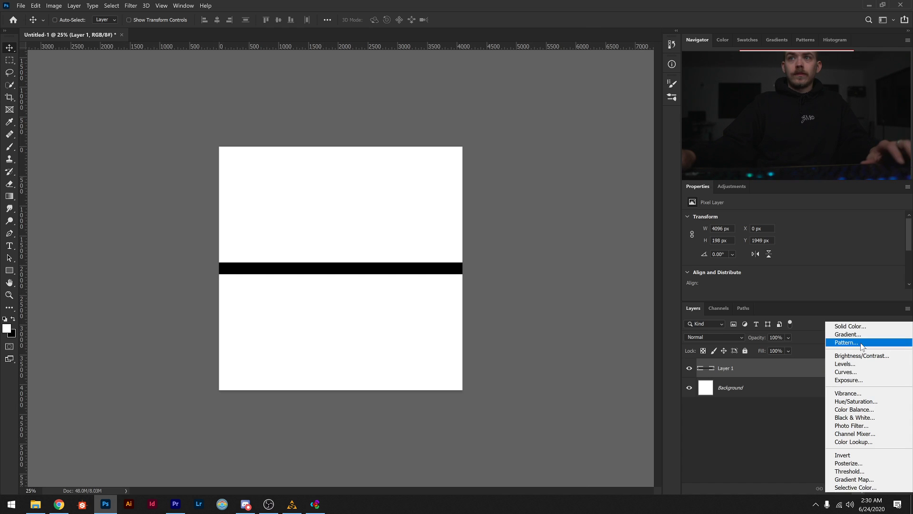
Add a gradient fill layer above the bar with a 0° angle and the Foreground to Background preset
click(851, 332)
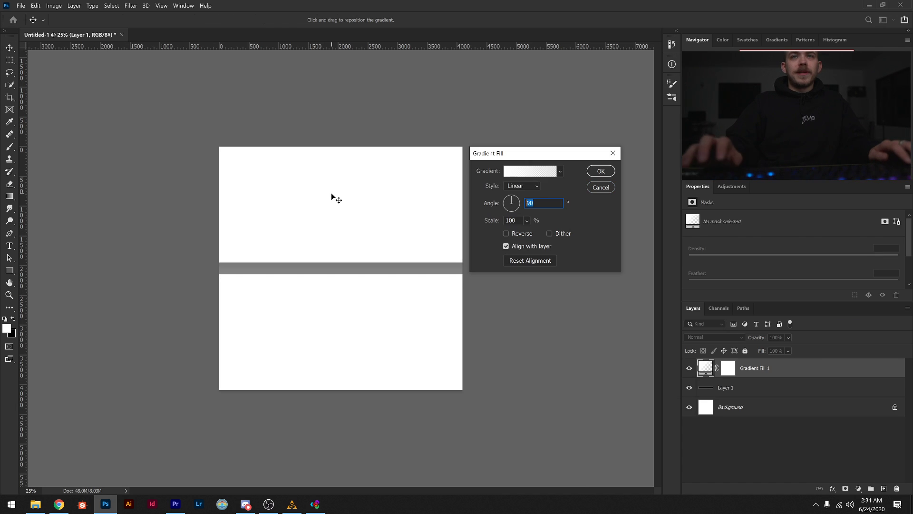
text(0)
click(513, 172)
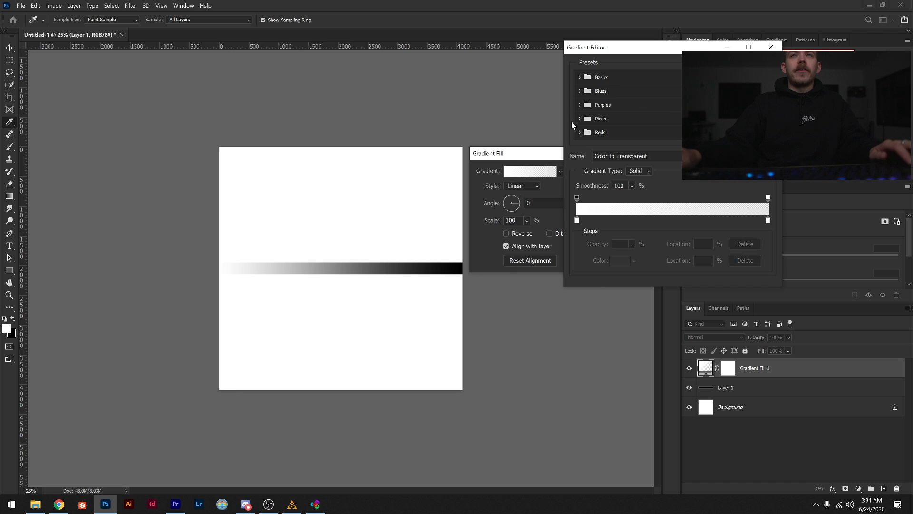
click(579, 77)
click(592, 92)
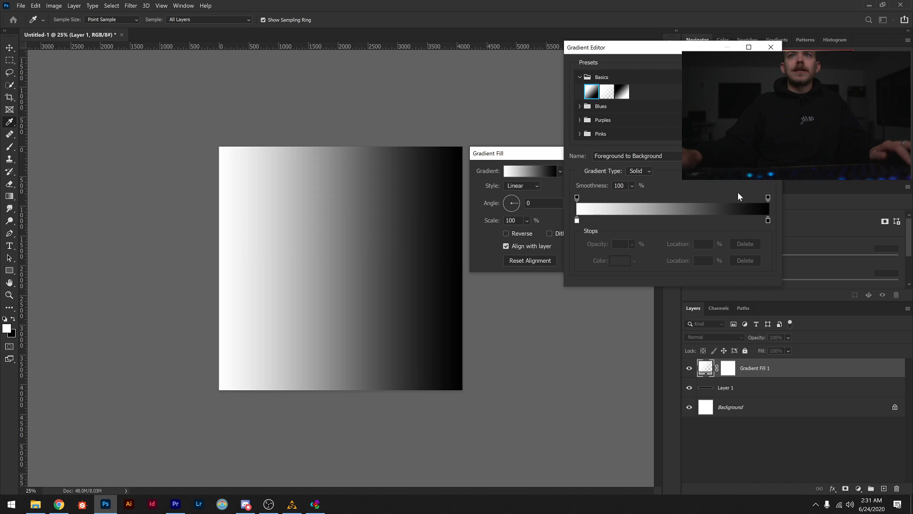
Reduce the gradient's smoothness to 0% and accept the gradient fill
click(632, 185)
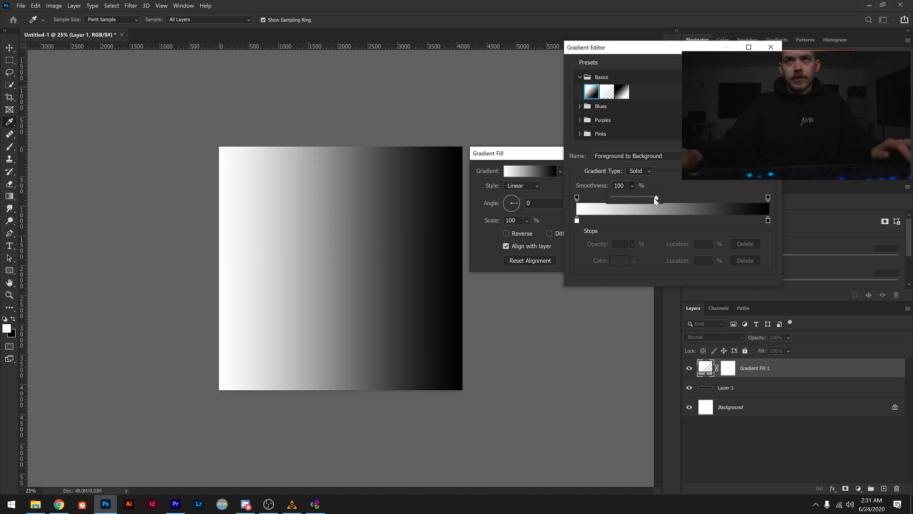
drag(658, 200, 613, 198)
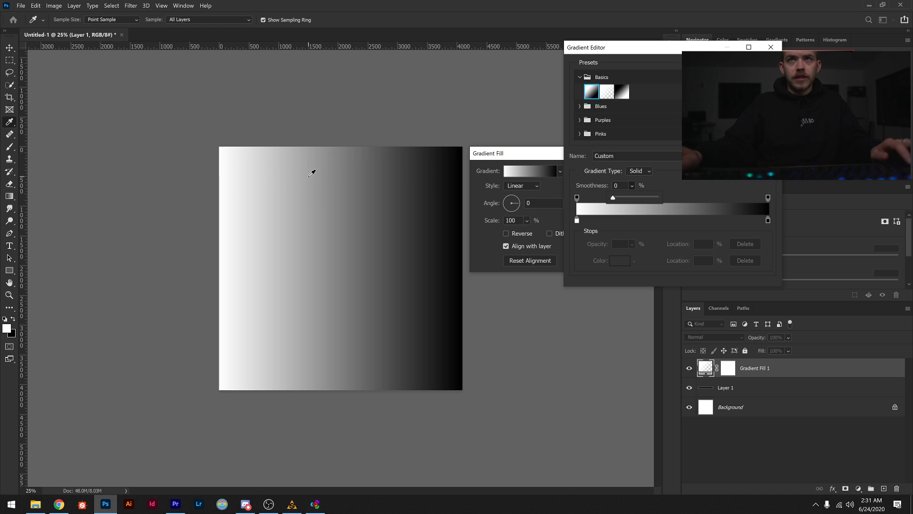
key(Return)
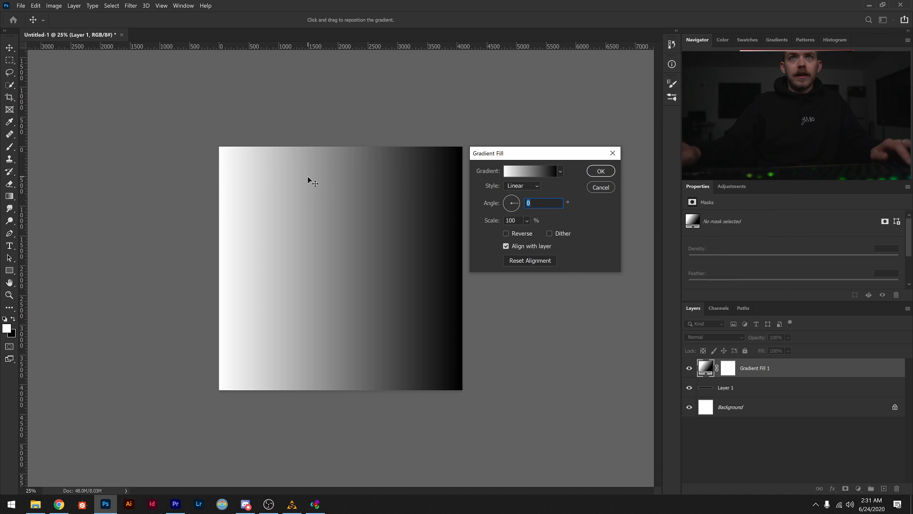
click(607, 170)
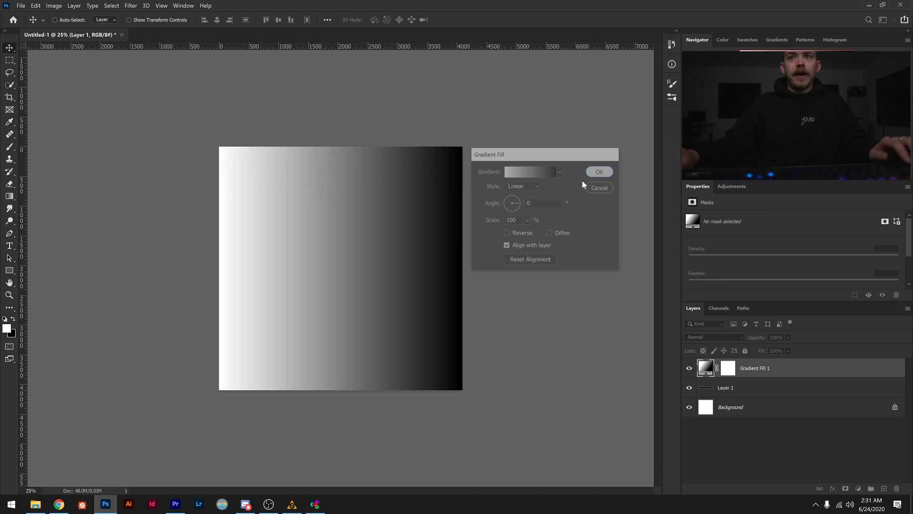
Convert the gradient fill layer to a smart object and rasterize it into a pixel layer
right_click(794, 370)
click(695, 228)
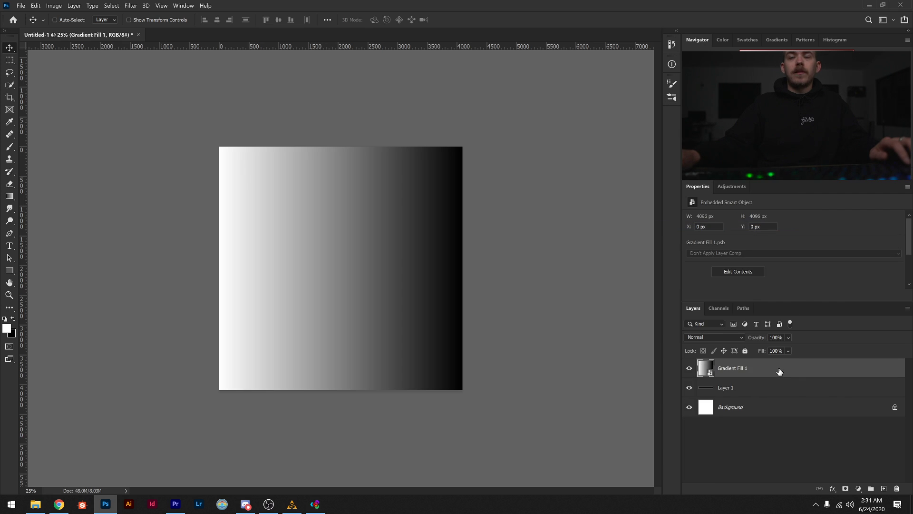
right_click(780, 371)
click(687, 259)
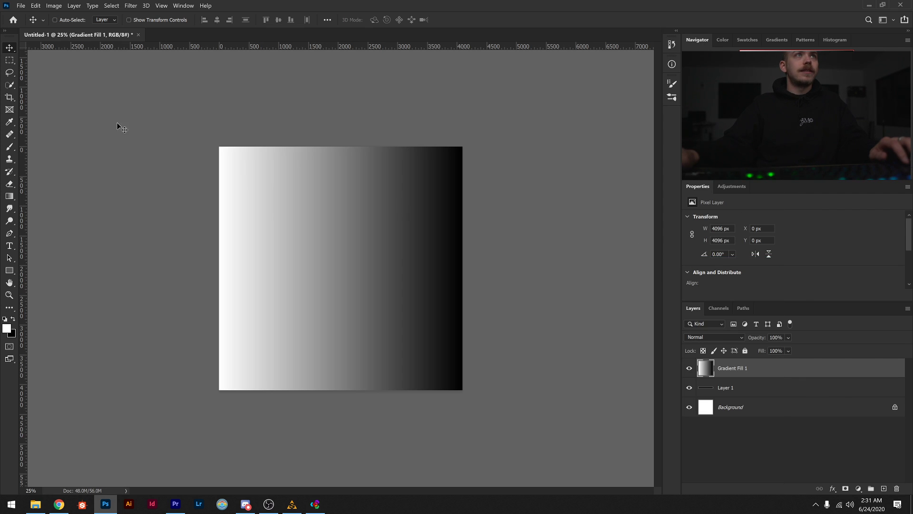
Posterize the rasterized gradient layer to 32 levels
click(52, 6)
mouse_move(95, 27)
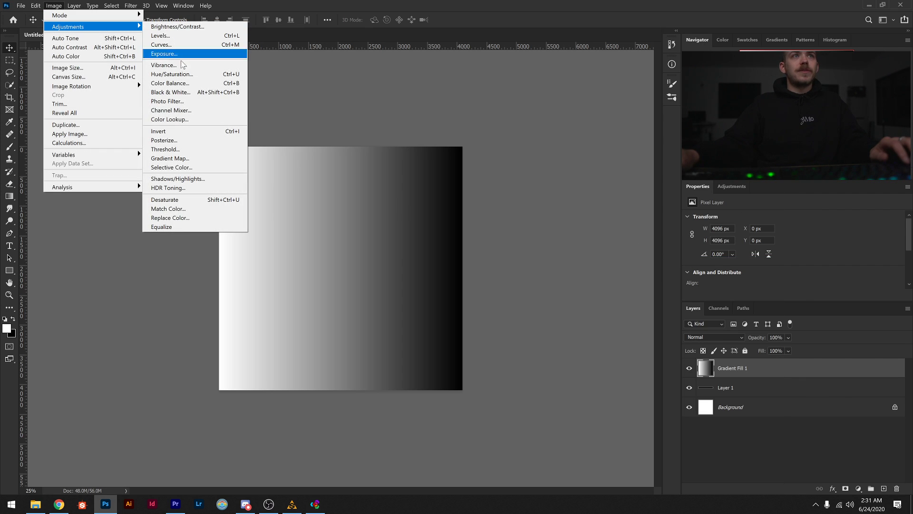
click(197, 140)
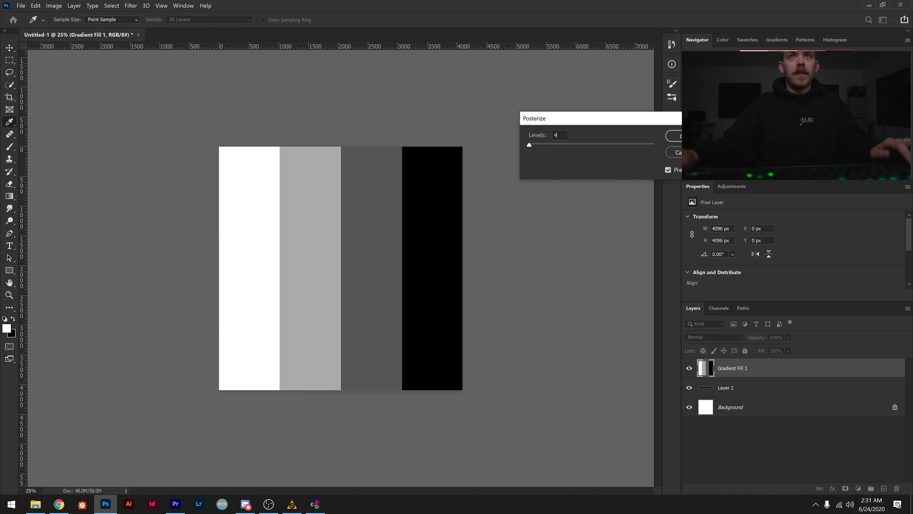
text(32)
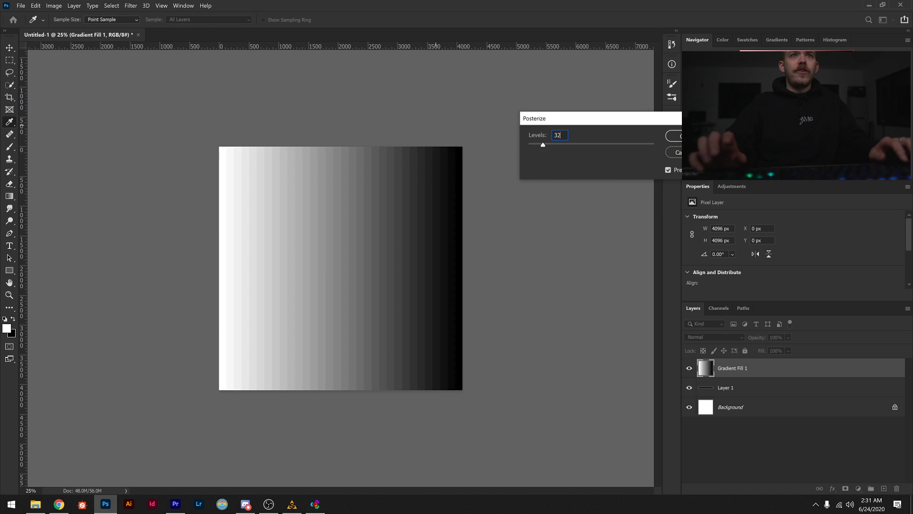
key(Return)
key(v)
key(ctrl+plus)
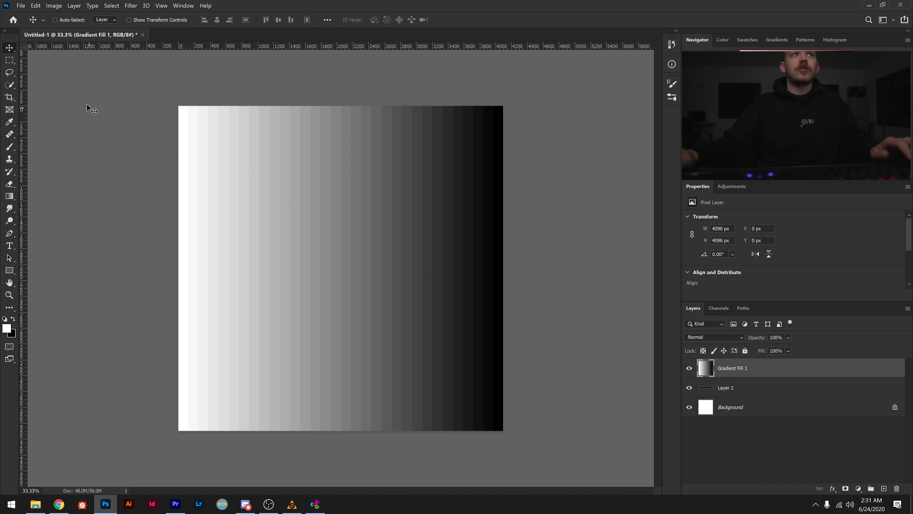
Save a copy without layers to the Desktop as gradient_disp.psd, replacing the existing file
click(21, 6)
click(45, 116)
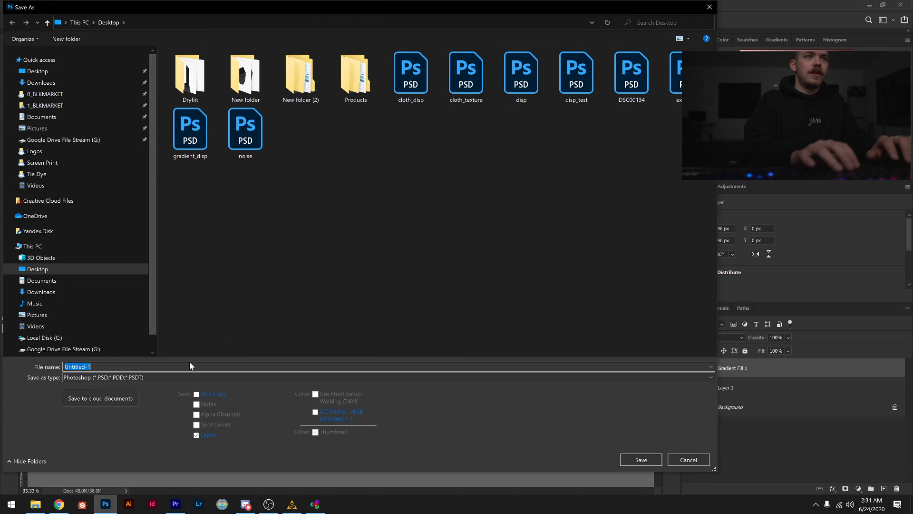
text(gradi)
click(177, 375)
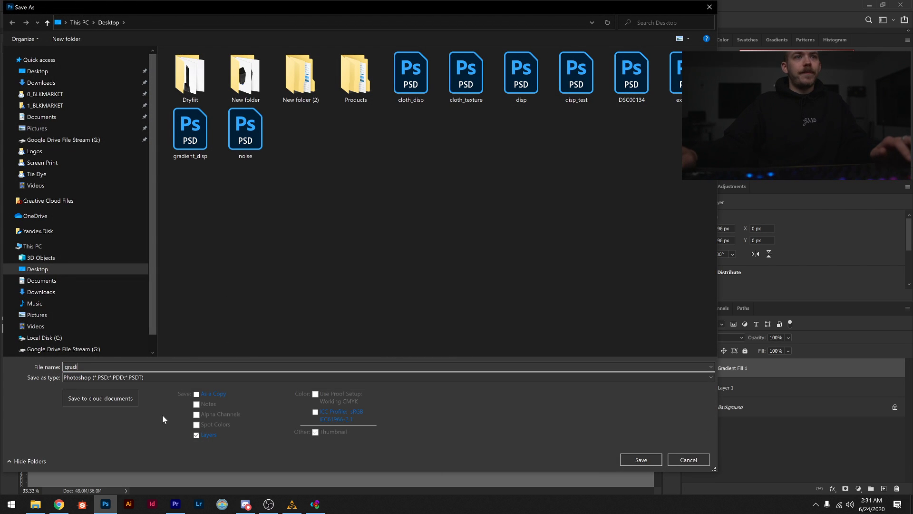
click(207, 393)
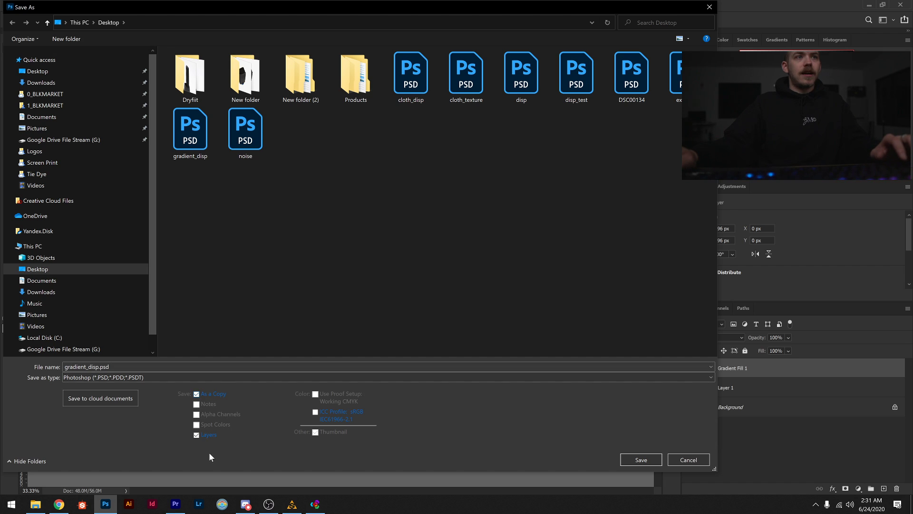
click(197, 436)
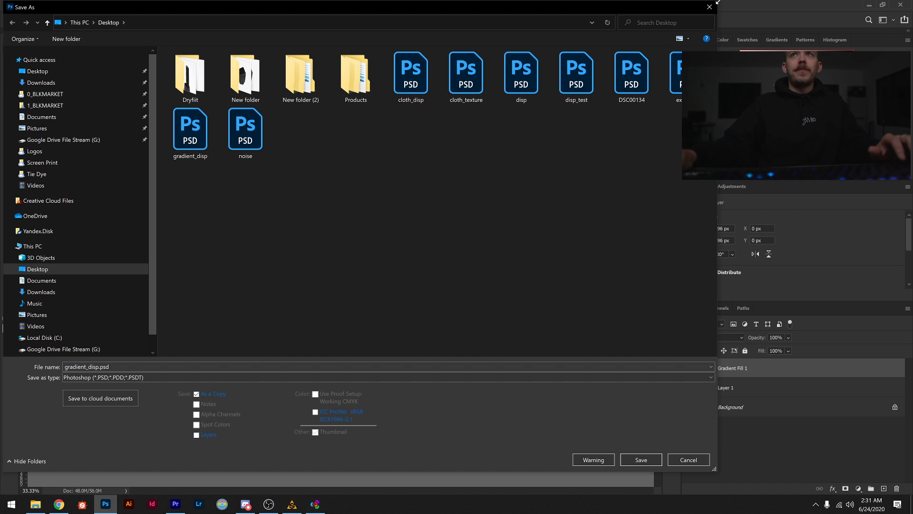
drag(718, 2, 532, 82)
drag(422, 92, 477, 80)
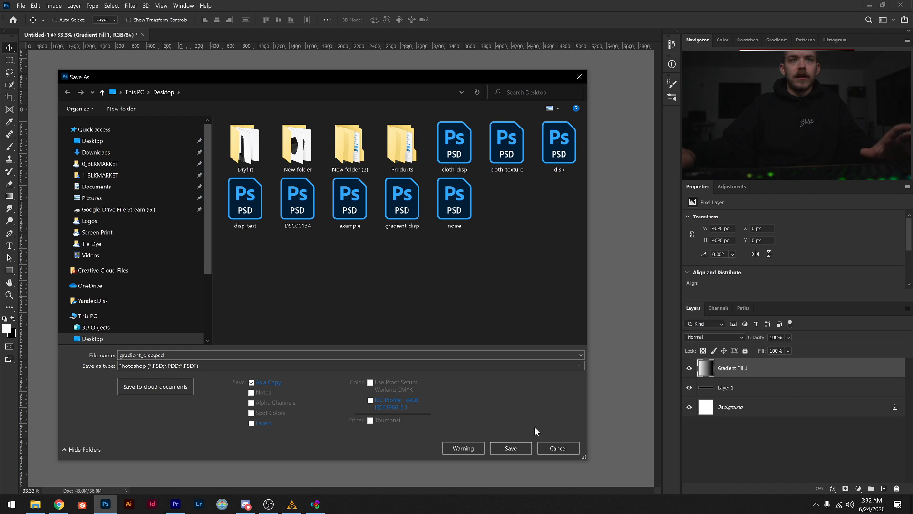
click(510, 448)
click(477, 253)
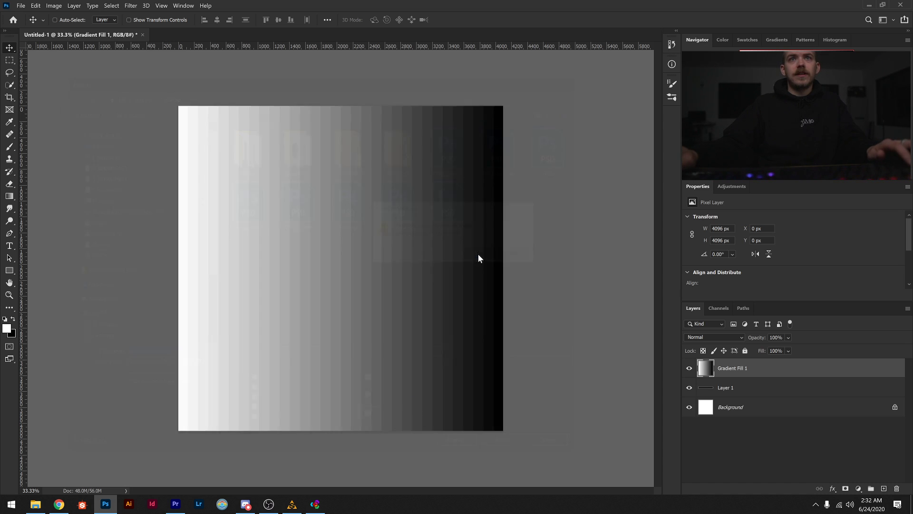
Hide the gradient layer and convert the black bar layer to a smart object
click(689, 368)
click(765, 390)
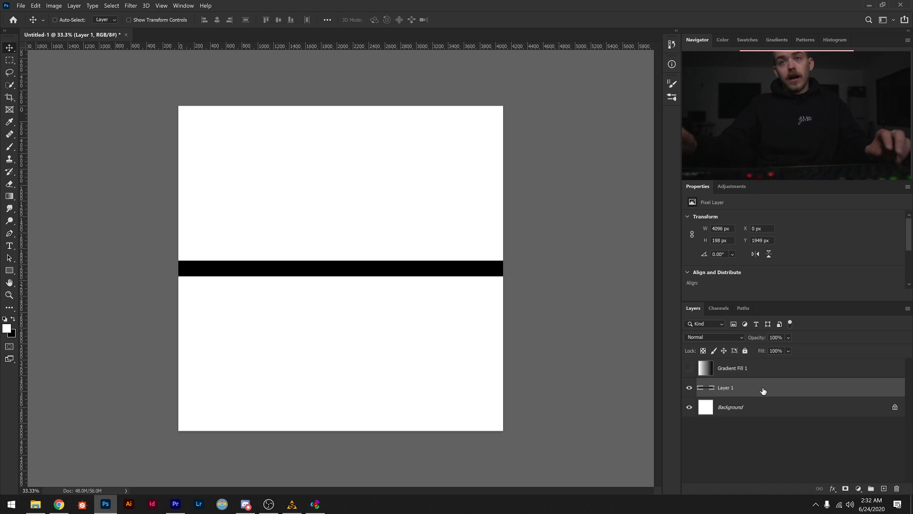
right_click(764, 391)
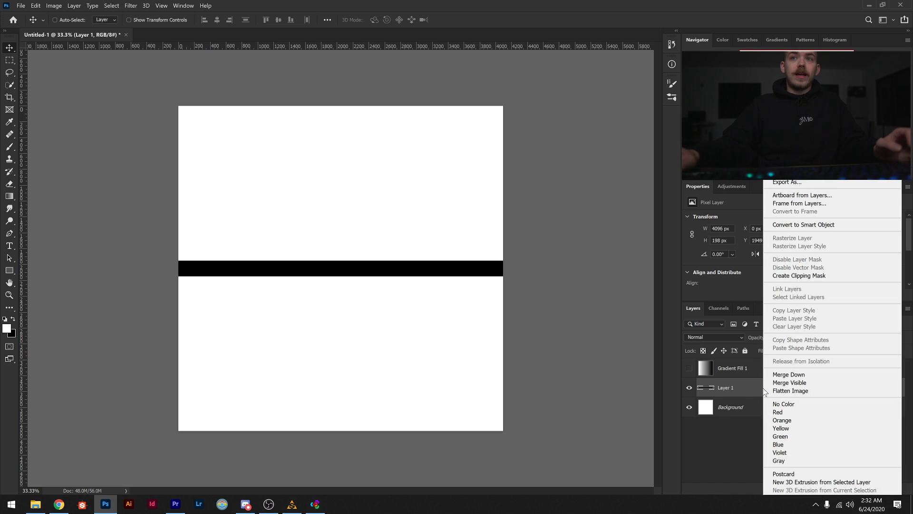
click(832, 224)
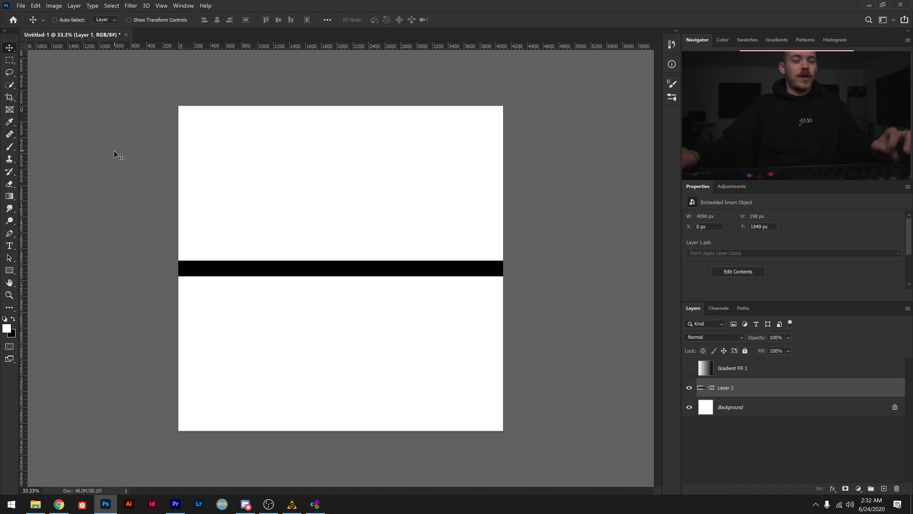
Apply a Displace filter to the black bar with horizontal scale 0 and vertical scale 100, using gradient_disp.psd as the map
click(130, 6)
mouse_move(161, 122)
click(262, 121)
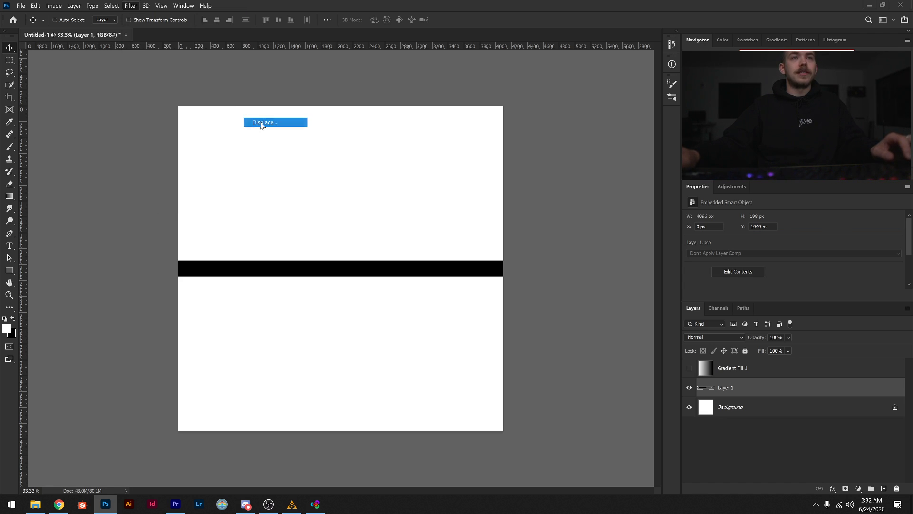
drag(578, 106, 587, 308)
text(0)
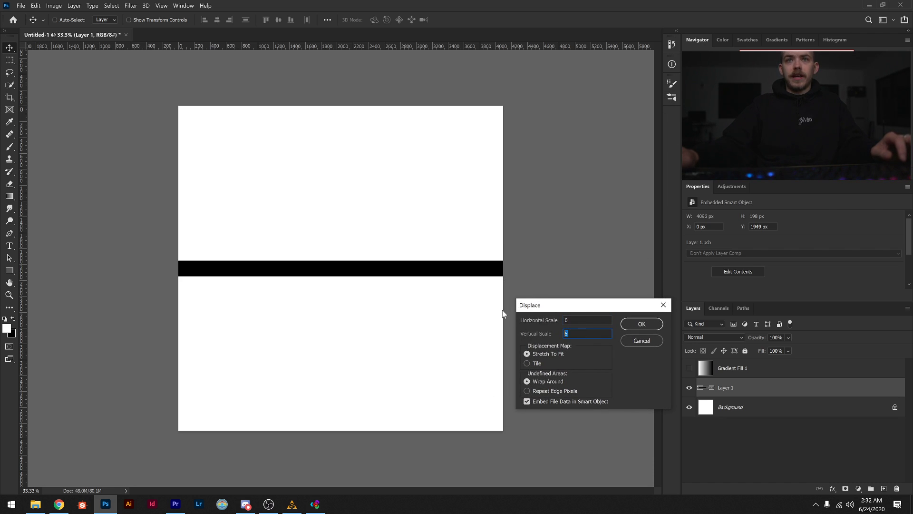
text(100)
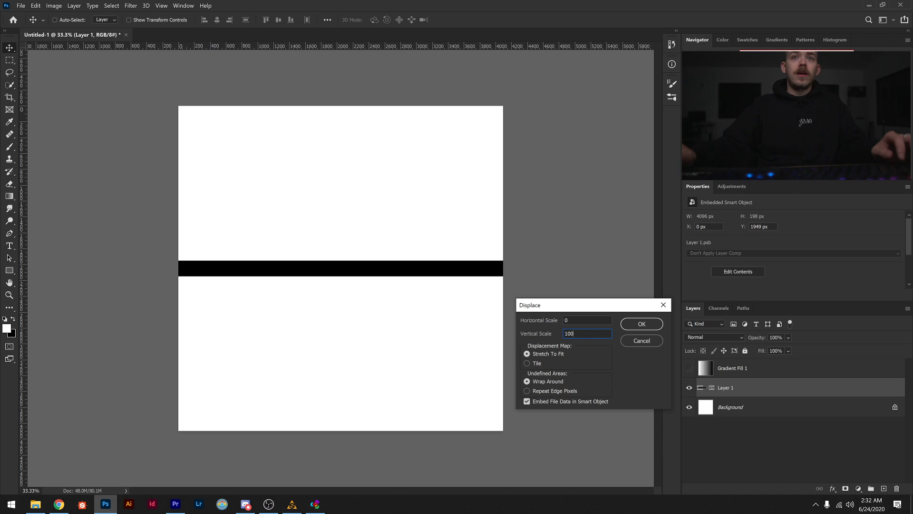
click(643, 323)
double_click(386, 135)
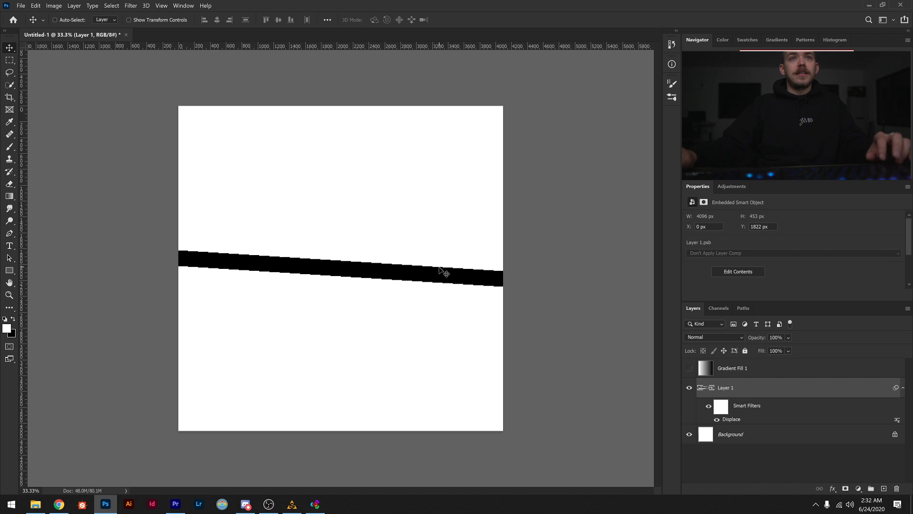
scroll(356, 271, up, 1)
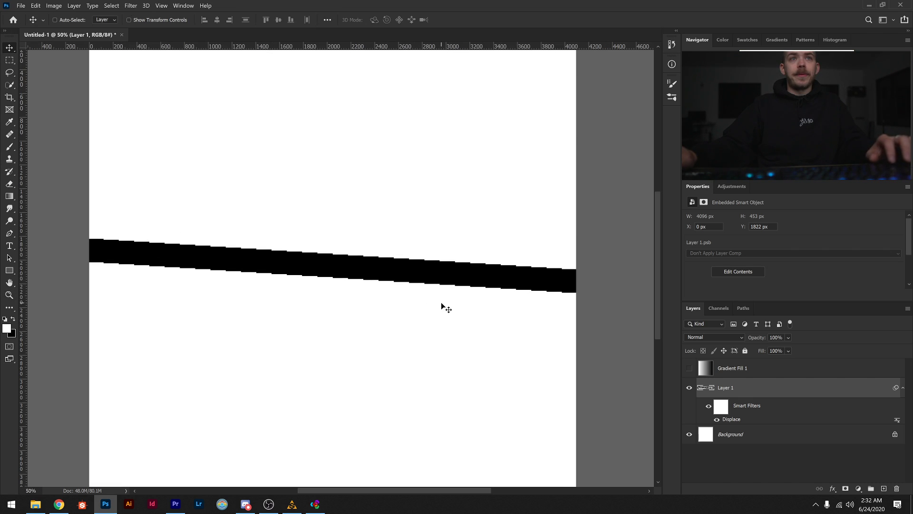
Show the gradient layer and clip it to the displaced bar
click(726, 375)
alt+click(787, 375)
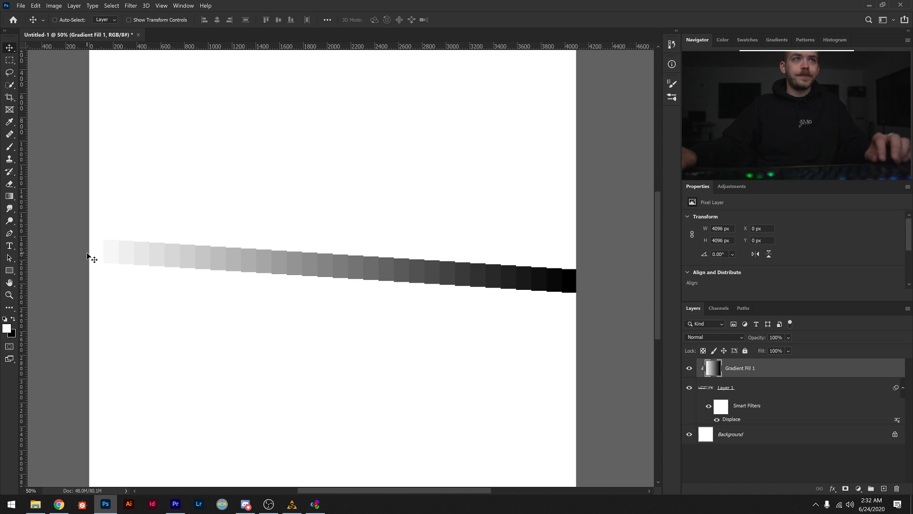
Examine how each gray band of the clipped gradient offsets the bar vertically from one end of the canvas to the other
key(z)
drag(96, 266, 539, 398)
drag(596, 393, 457, 349)
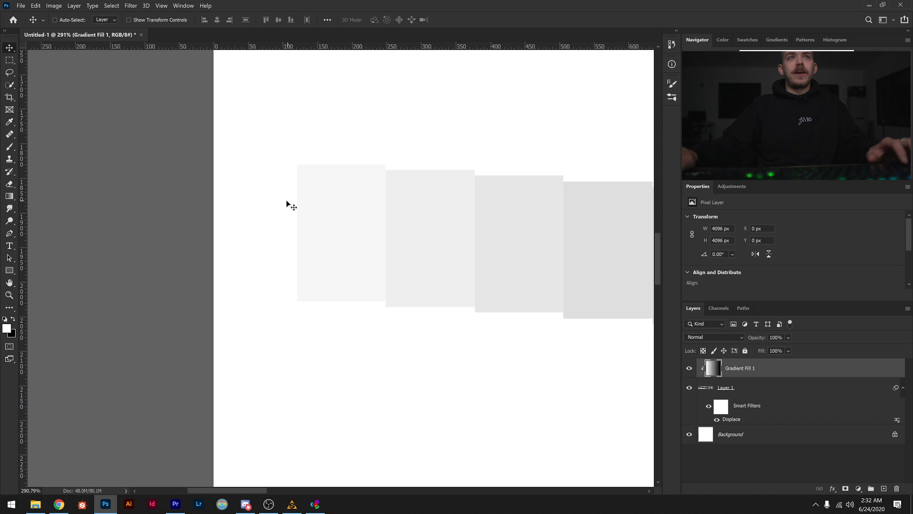
drag(222, 136, 257, 217)
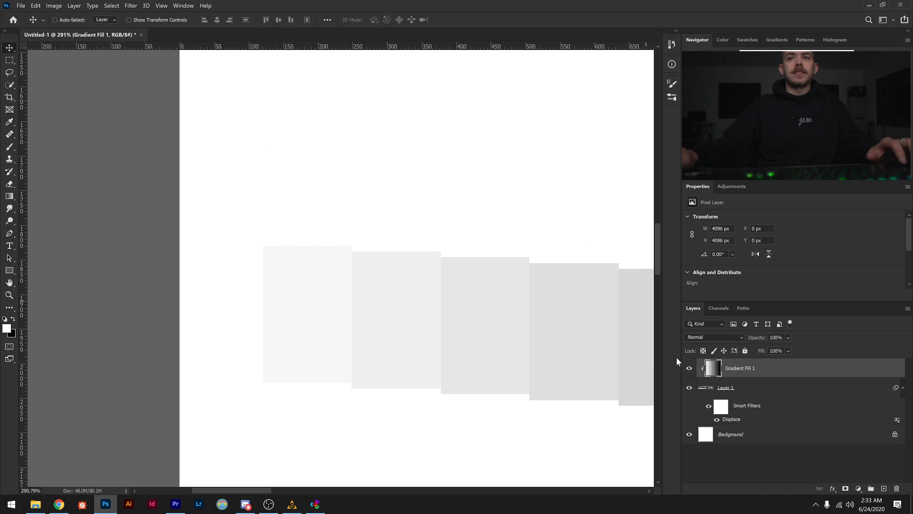
drag(376, 323, 118, 261)
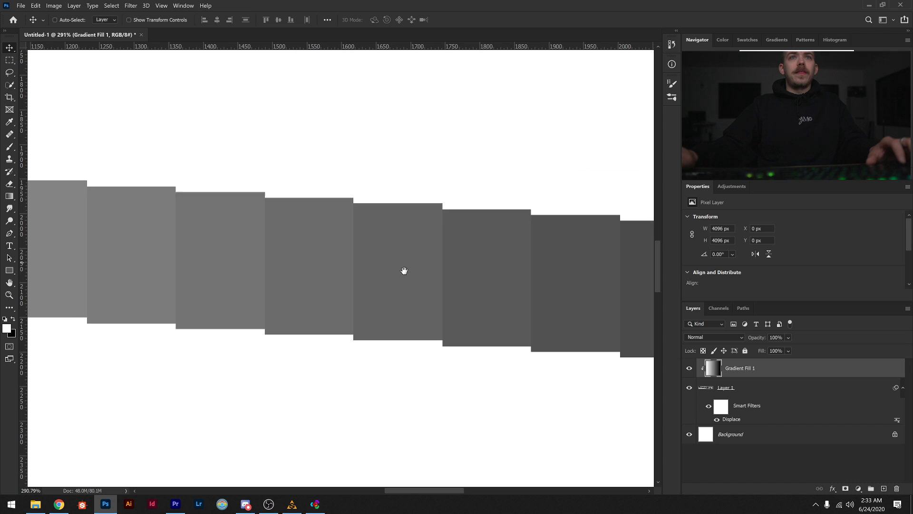
drag(404, 269, 275, 259)
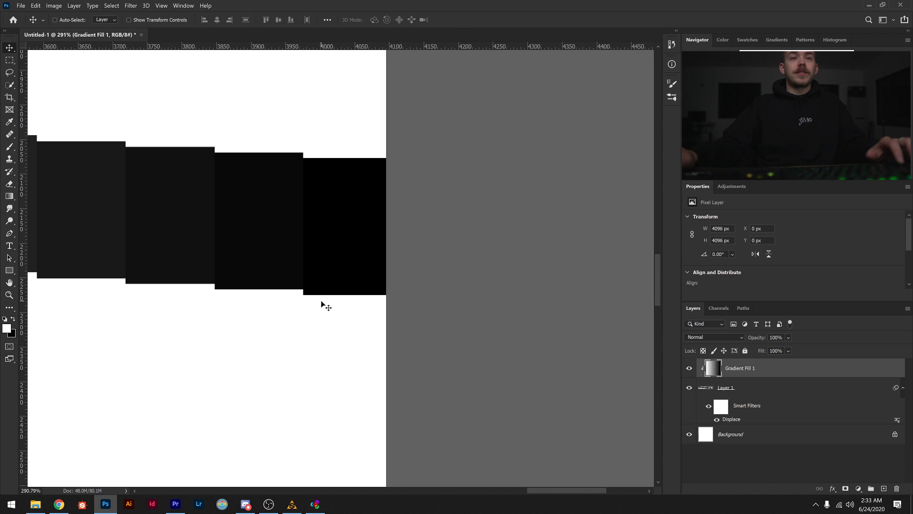
drag(212, 293, 341, 334)
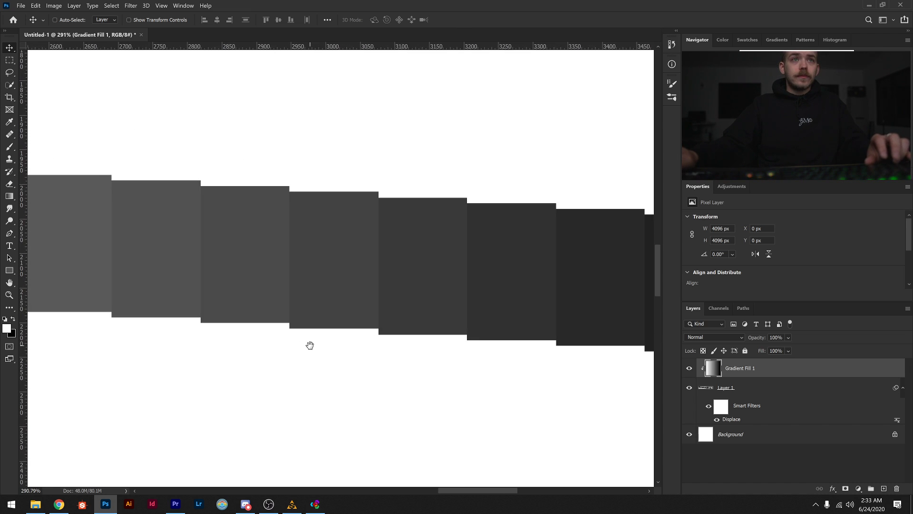
key(z)
scroll(310, 345, down, 5)
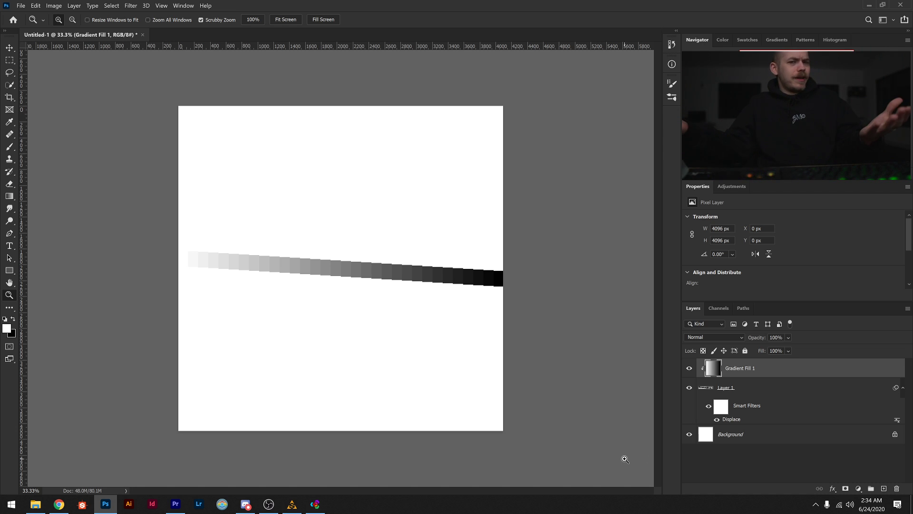
Undo back to the blank canvas so that only the Background layer remains
key(ctrl+z)
key(ctrl+z)
key(ctrl+z)
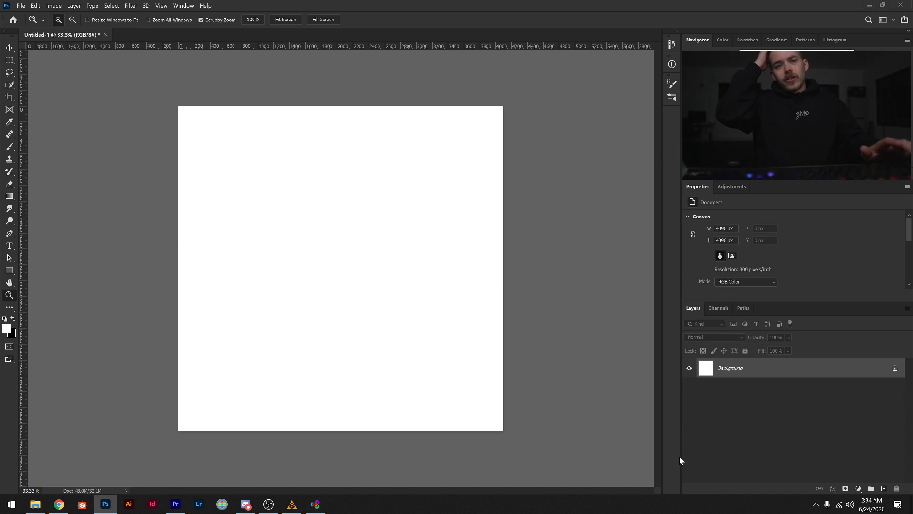
Place the hi-res-logo file as an embedded smart object and scale it from its center to about 200%
key(ctrl+shift+p)
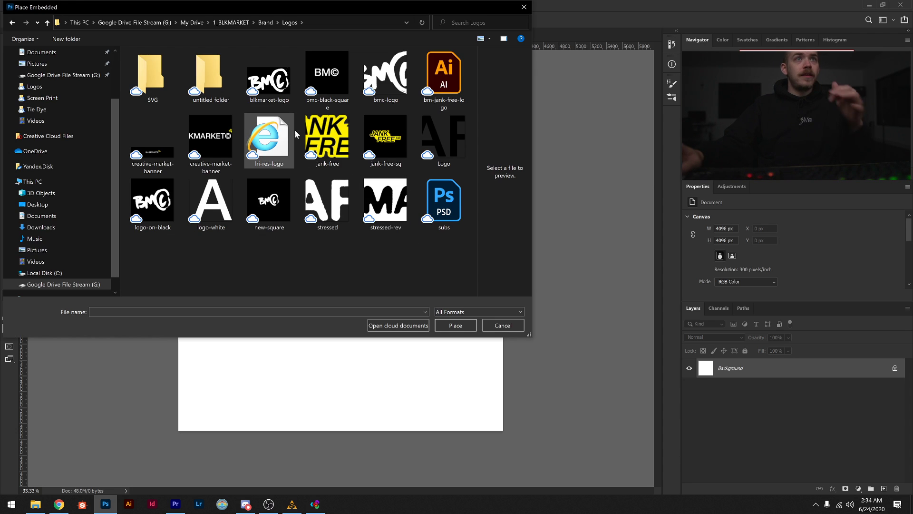
click(276, 148)
key(Return)
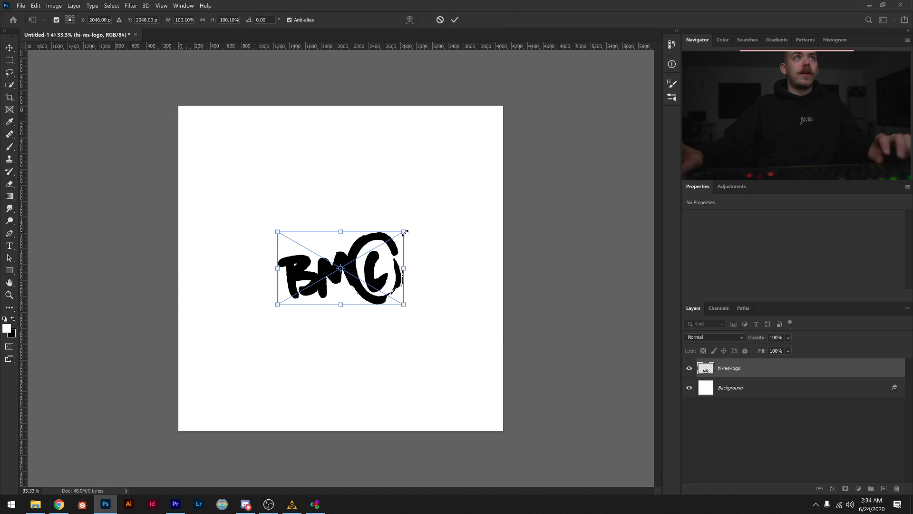
drag(404, 232, 445, 200)
key(ctrl+z)
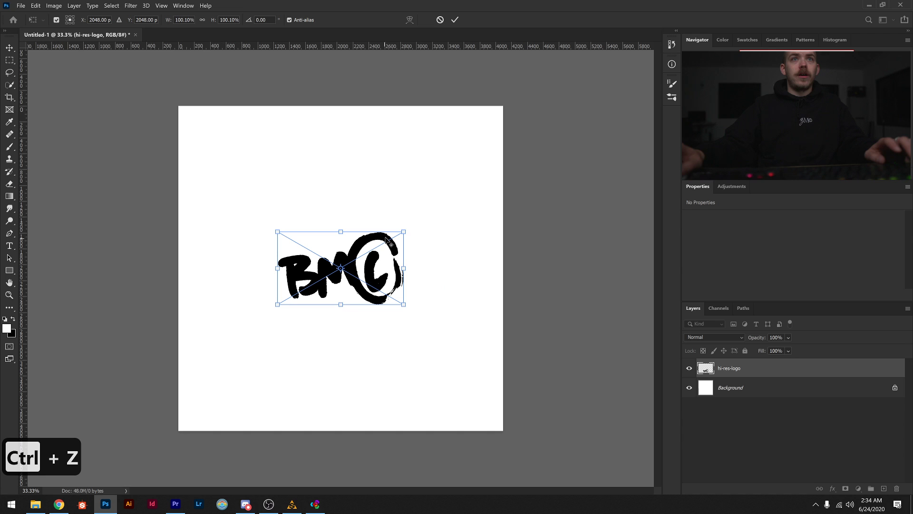
drag(403, 231, 468, 194)
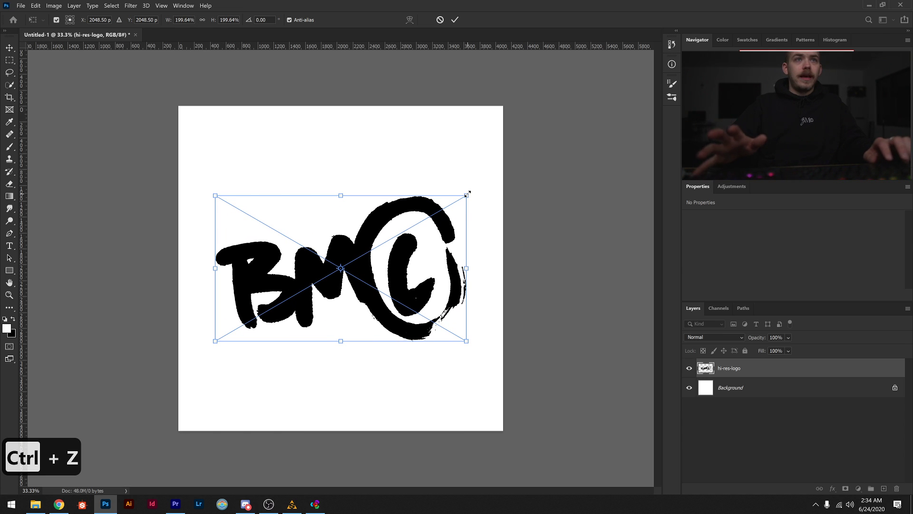
key(Return)
key(z)
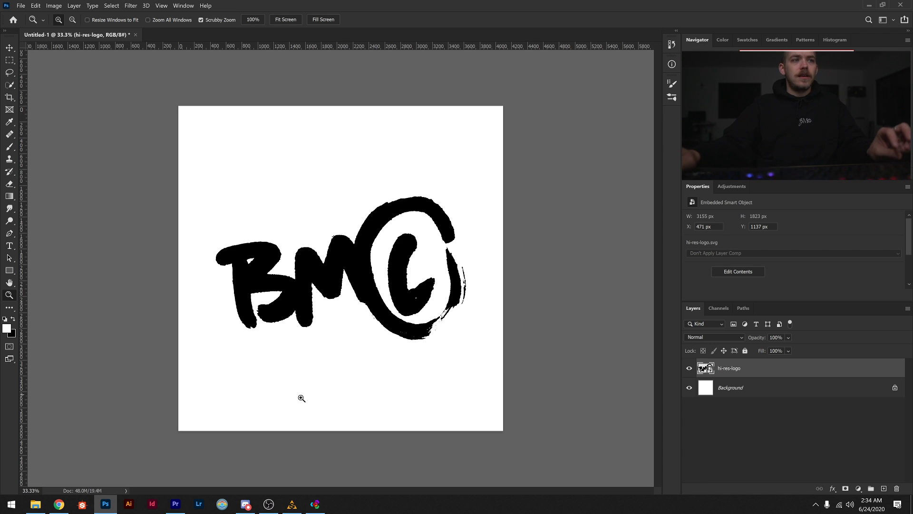
Switch to a new Chrome window and open the Unsplash website
right_click(59, 504)
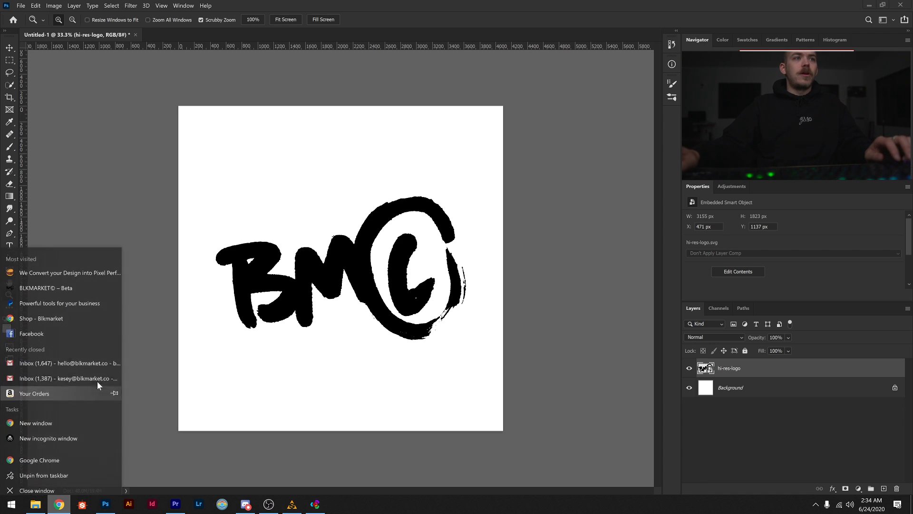
click(58, 416)
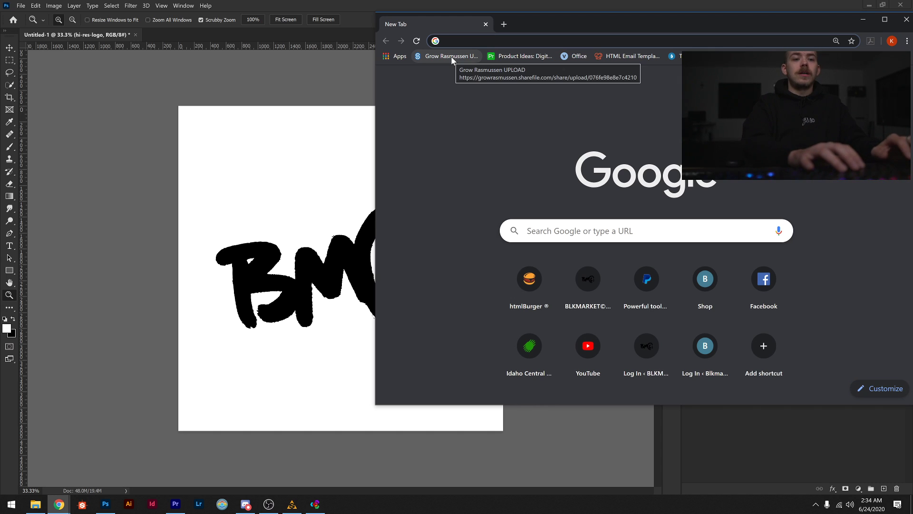
text(unsplash)
key(Return)
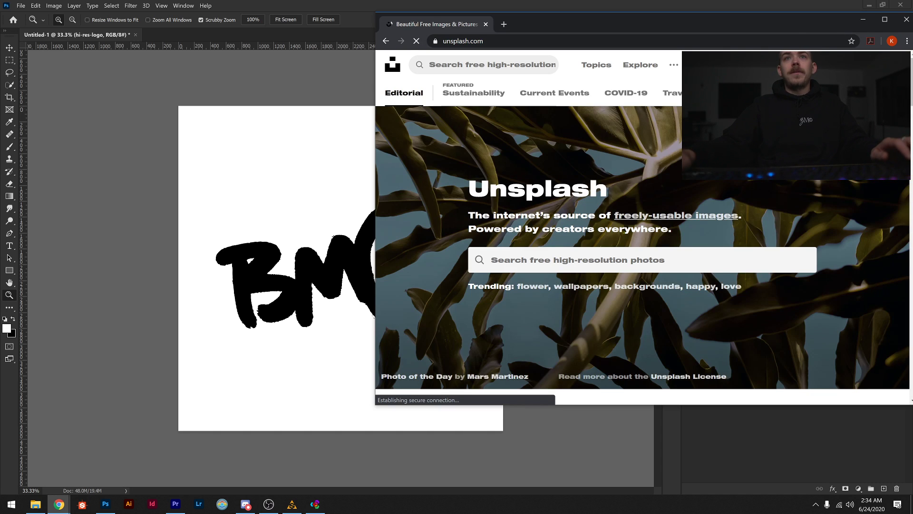
Browse the Unsplash editorial photos for an image suitable as a displacement map
scroll(468, 195, down, 8)
scroll(542, 258, down, 12)
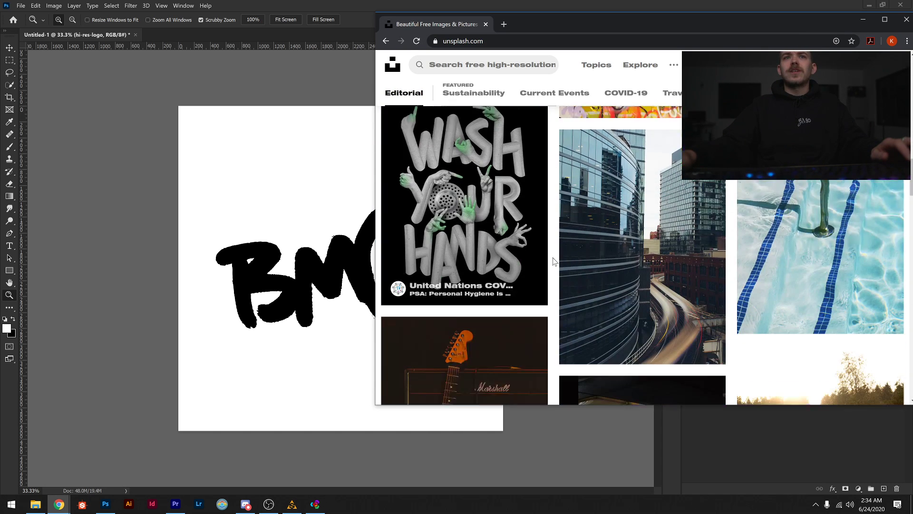
scroll(553, 262, down, 5)
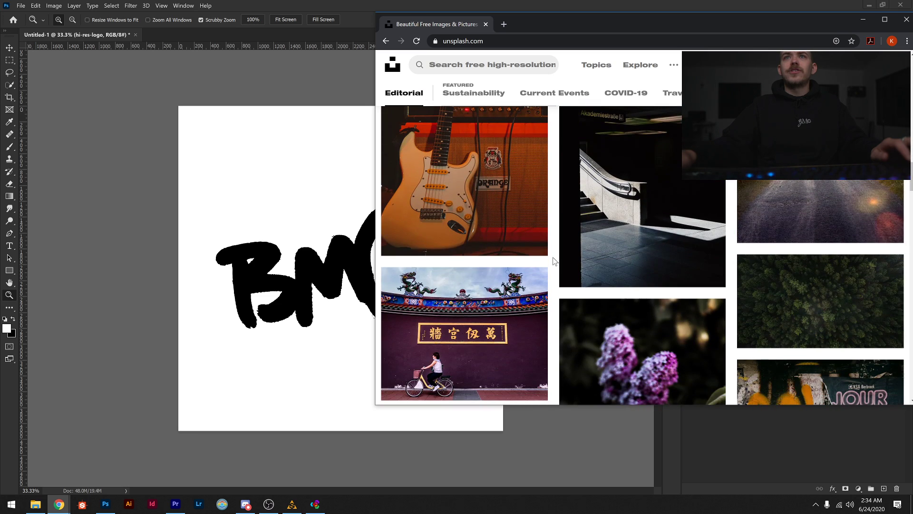
scroll(553, 261, down, 5)
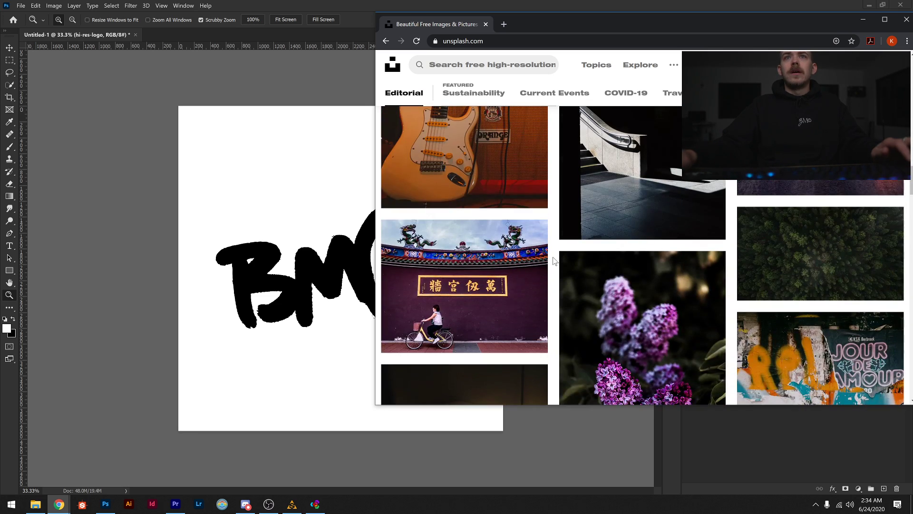
scroll(554, 261, down, 5)
scroll(554, 261, up, 3)
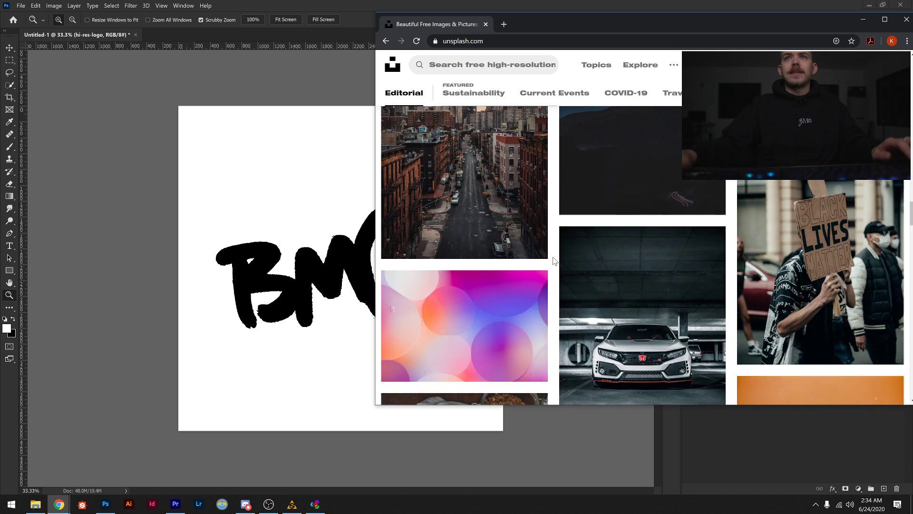
scroll(555, 260, down, 5)
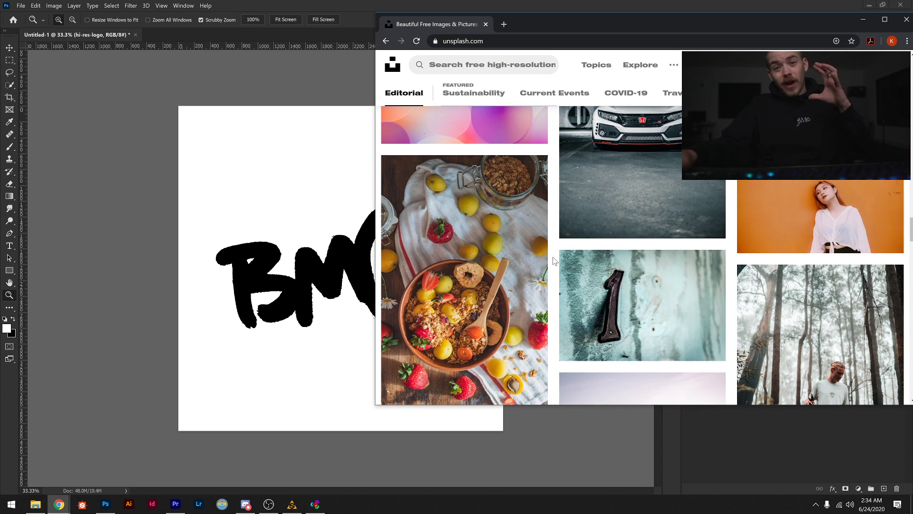
scroll(553, 261, down, 3)
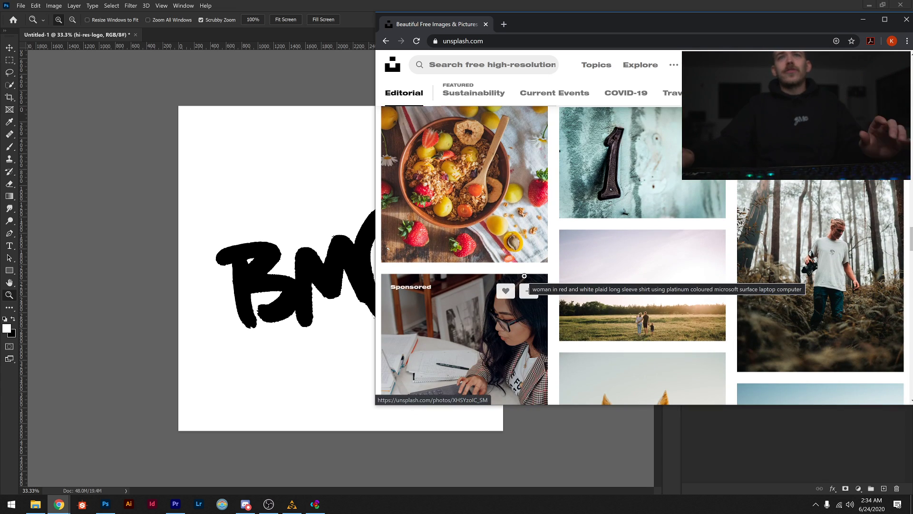
scroll(528, 279, up, 6)
scroll(528, 280, up, 6)
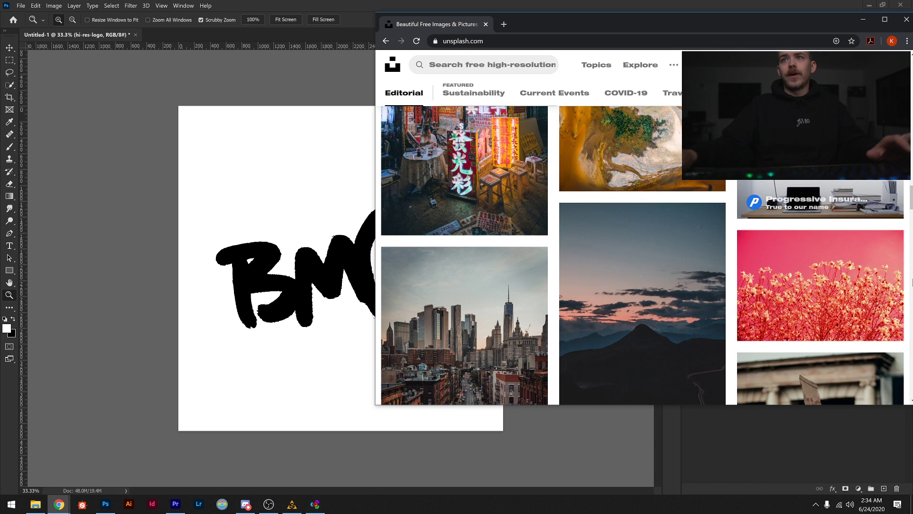
scroll(682, 280, up, 5)
Copy the orange and brown aerial terrain photo from Unsplash and paste it into the Photoshop document above the logo
click(693, 287)
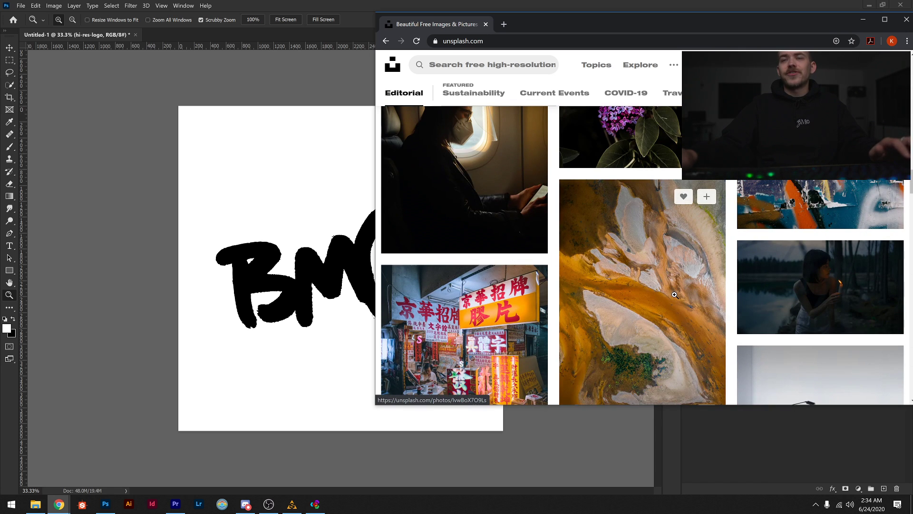
click(597, 283)
right_click(597, 283)
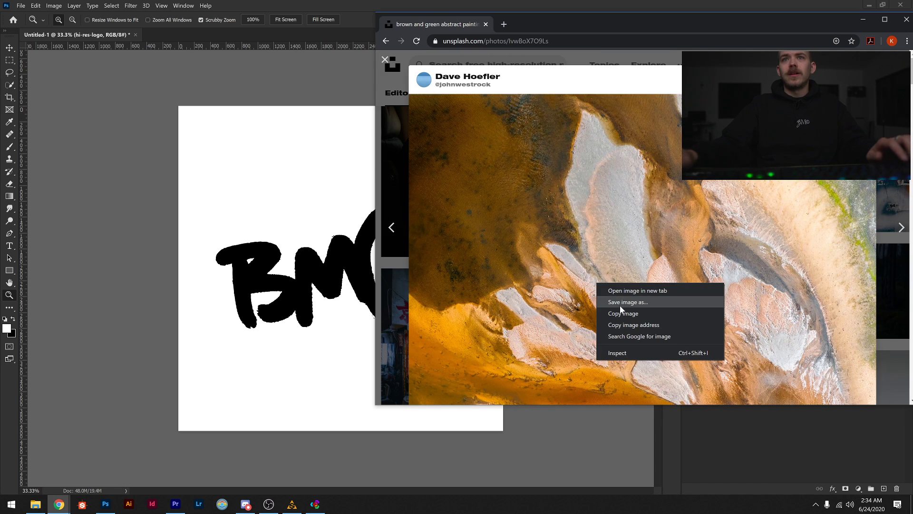
click(618, 310)
click(263, 242)
key(ctrl+v)
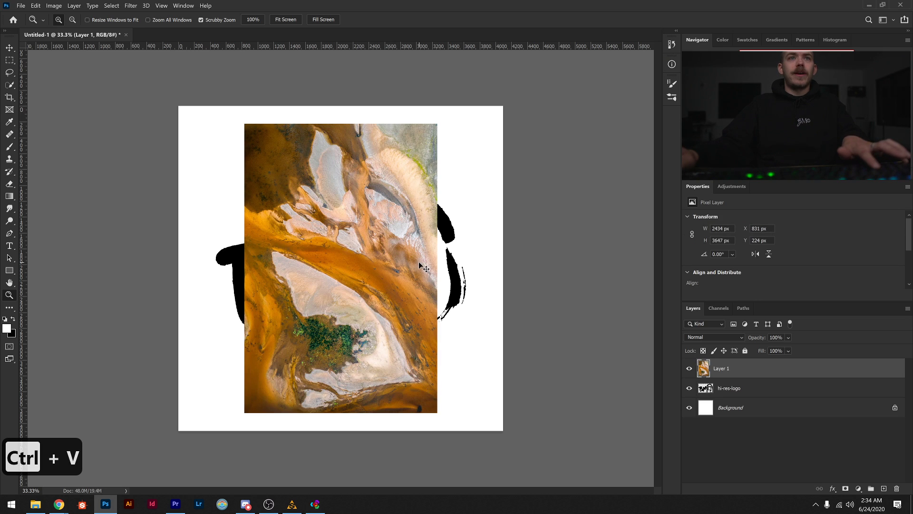
Scale the pasted photo proportionally to about 168% to span the canvas width, and shift it slightly downward
key(ctrl+t)
drag(436, 267, 502, 264)
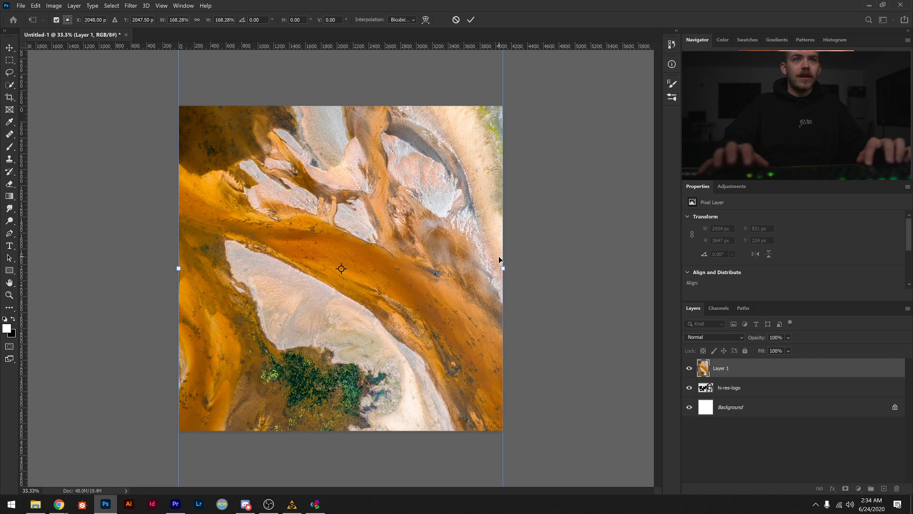
key(Return)
drag(386, 325, 389, 357)
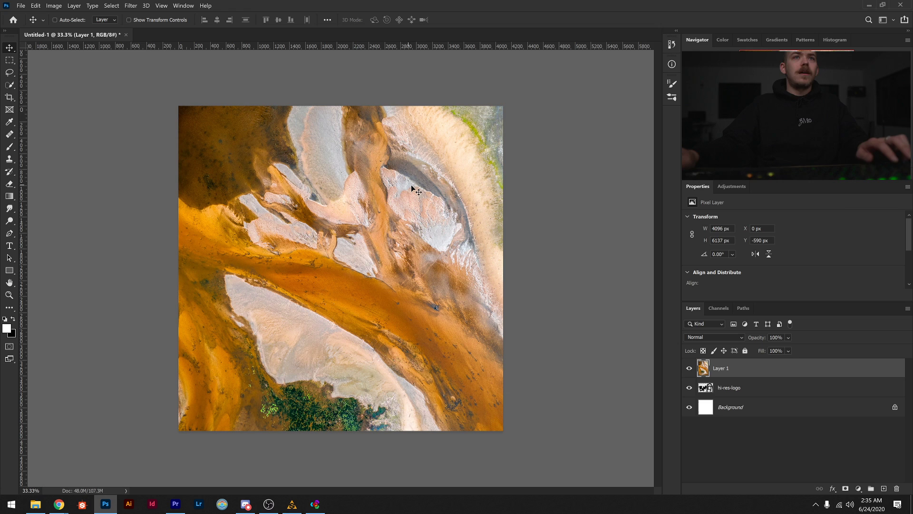
Desaturate the photo layer with Hue/Saturation, setting the saturation to -100
key(ctrl+u)
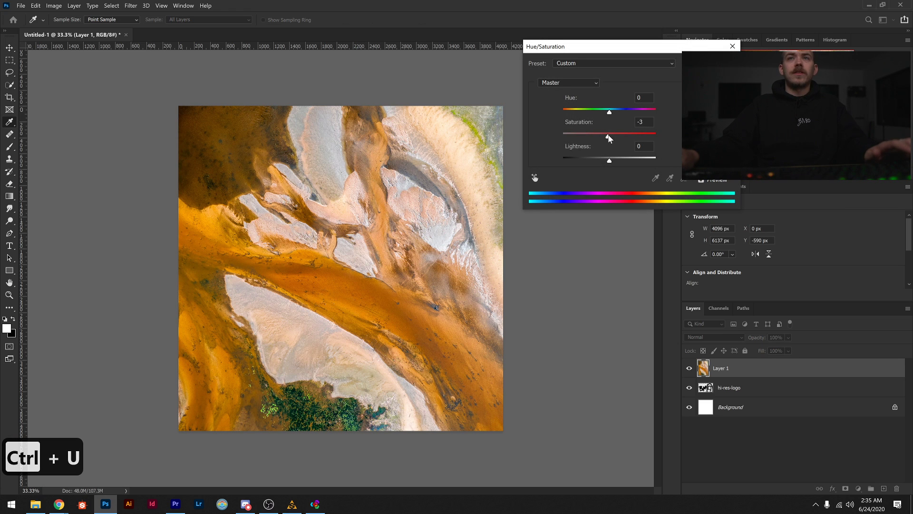
drag(609, 138, 563, 138)
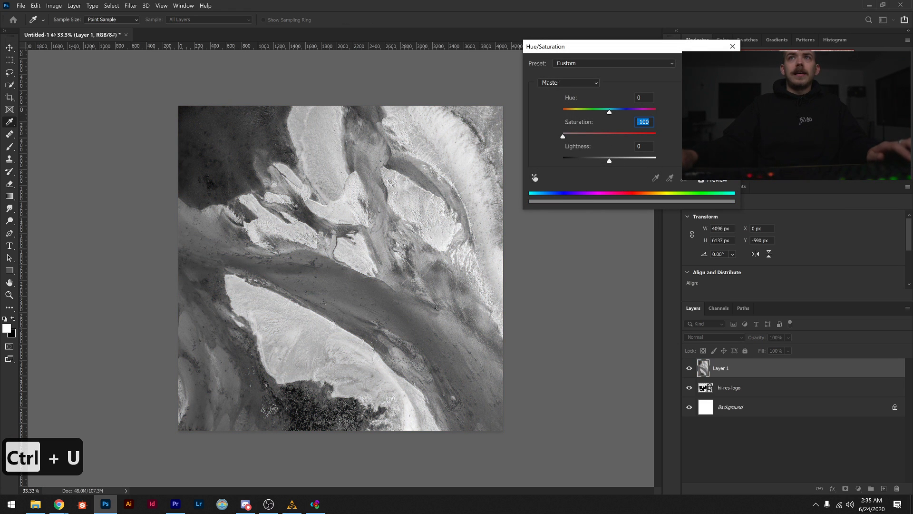
key(Return)
Apply a Curves adjustment to the photo layer using the Strong Contrast (RGB) preset
key(ctrl+m)
click(583, 98)
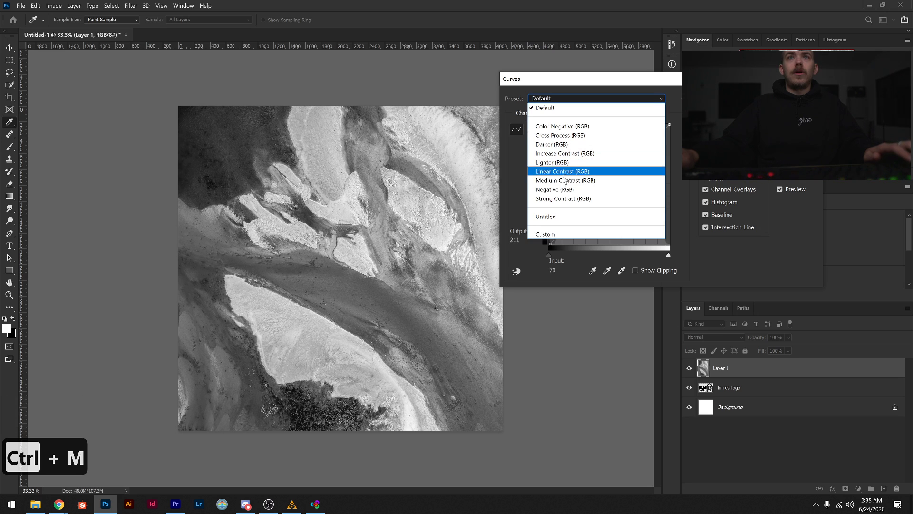
click(565, 198)
drag(657, 82, 388, 319)
click(526, 337)
key(v)
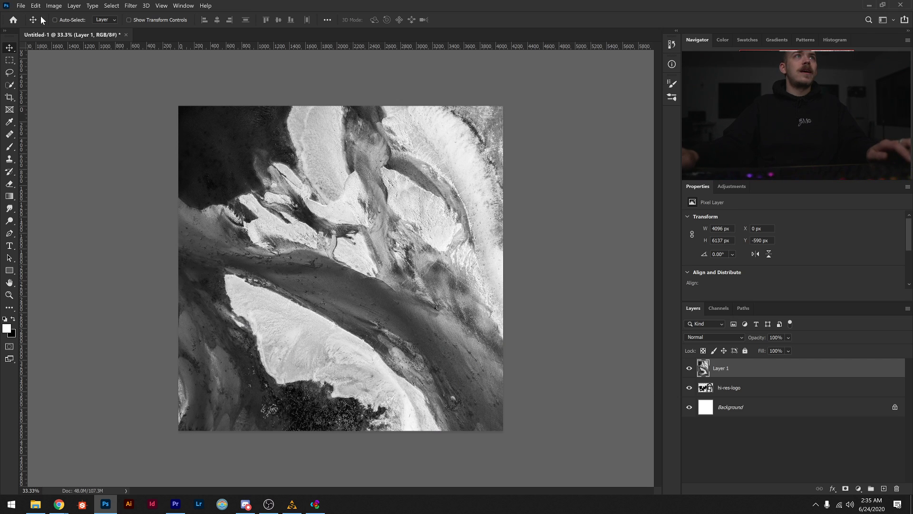
Save a copy of the document to the Desktop as a Photoshop file named aerial_scape, keeping the layers
click(20, 6)
click(38, 115)
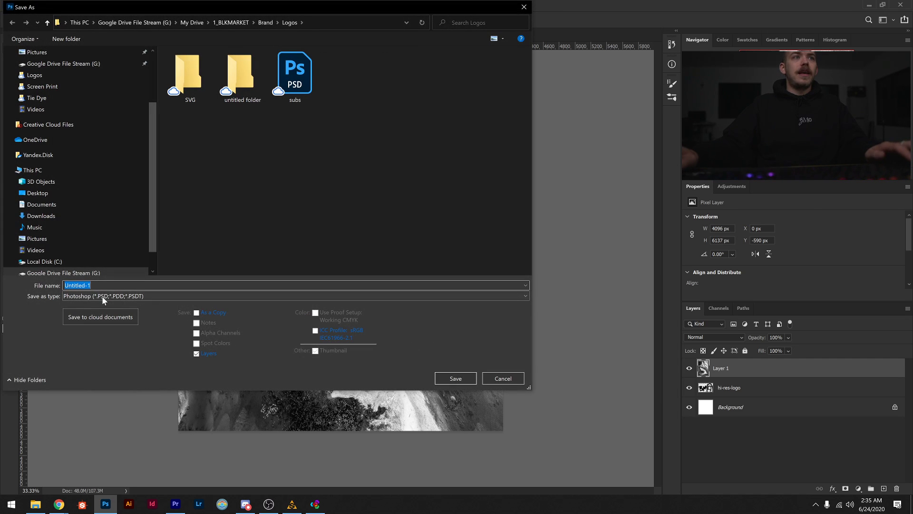
click(102, 295)
click(103, 293)
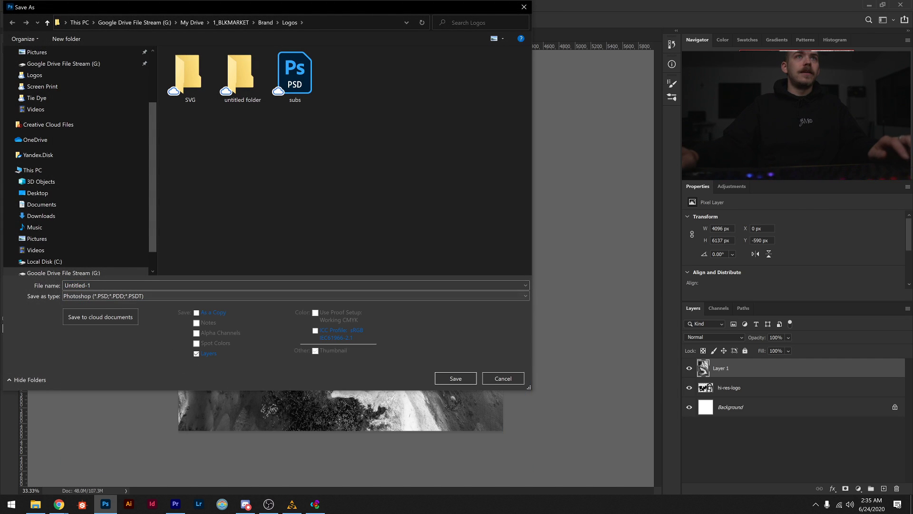
scroll(68, 101, up, 3)
click(38, 71)
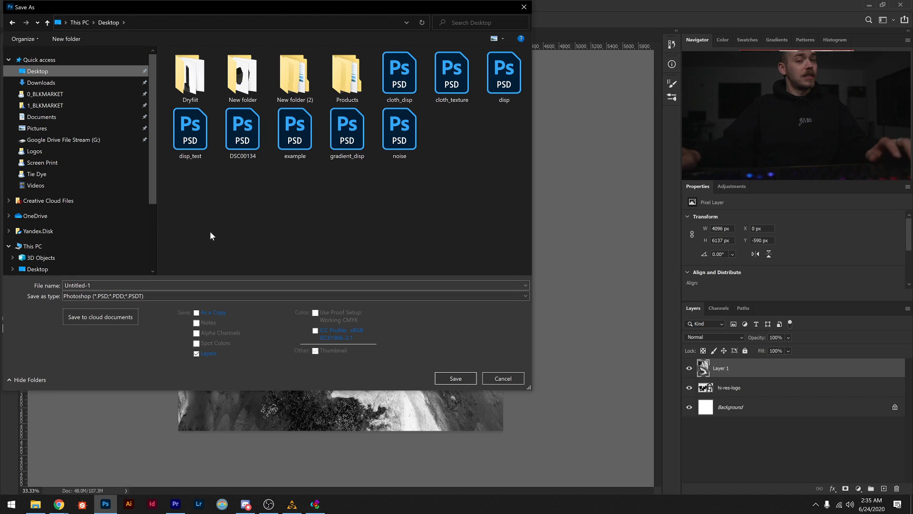
key(alt+n)
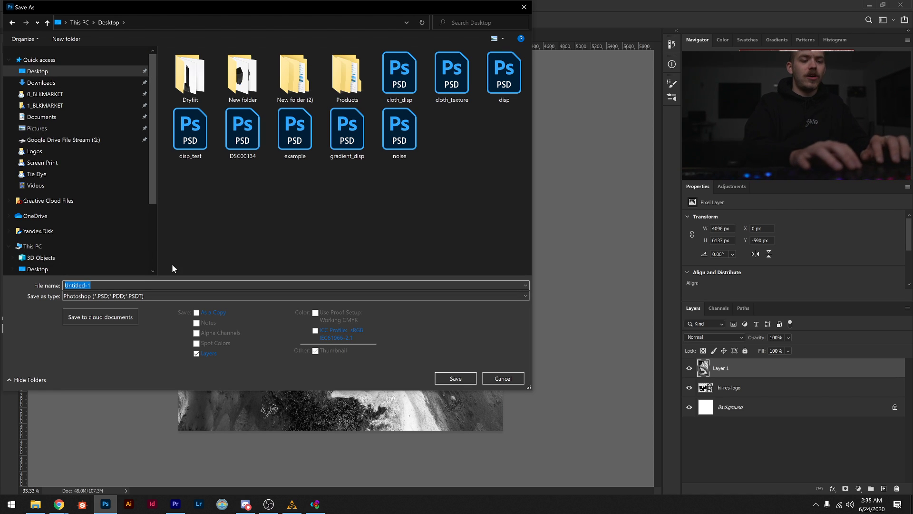
text(aeria)
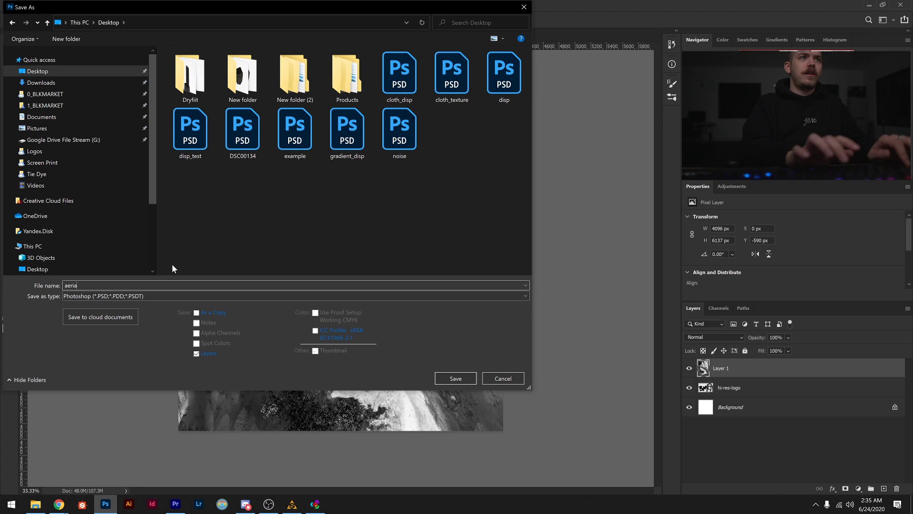
text(l_scape)
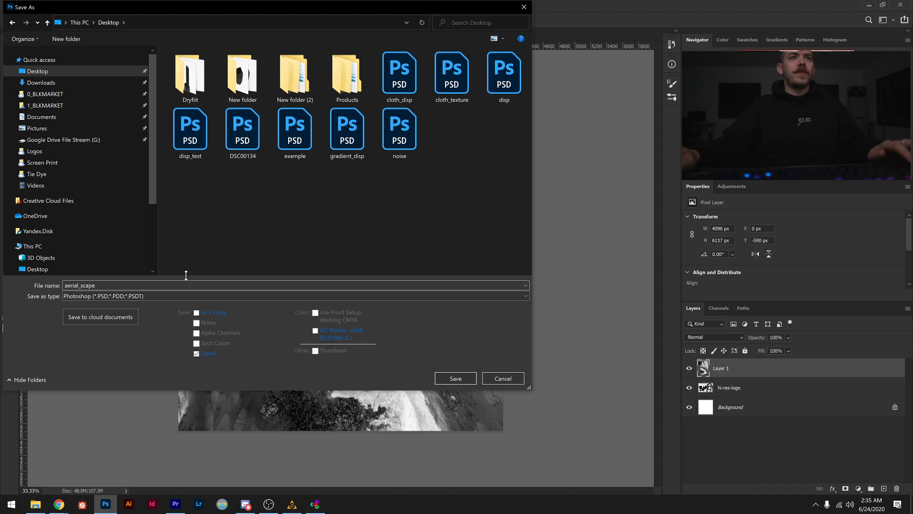
click(208, 312)
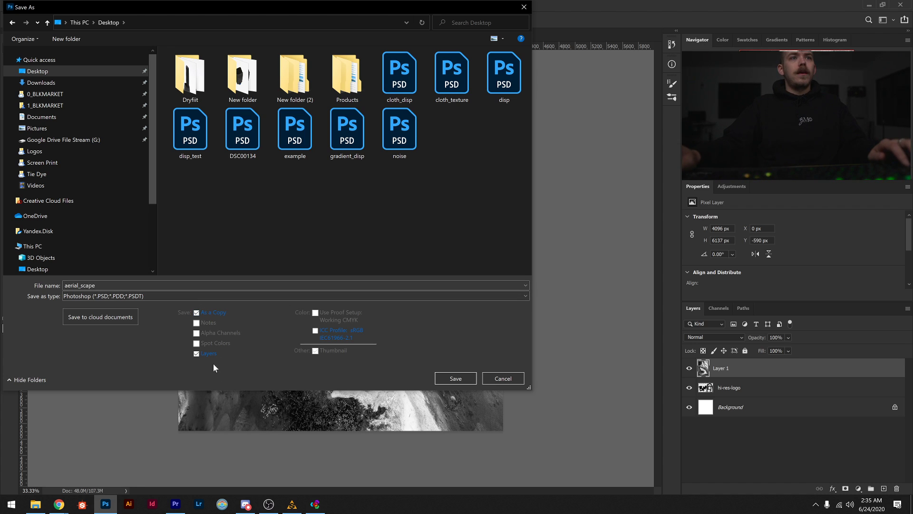
click(450, 378)
Hide the photo layer and apply Displace to the hi-res-logo layer with horizontal scale 0, vertical scale 50 and the aerial_scape map
click(690, 370)
click(732, 387)
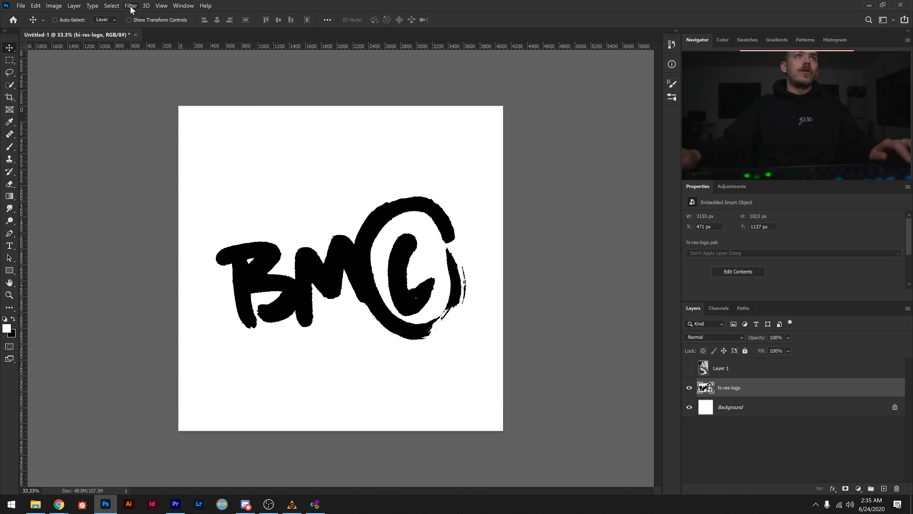
click(131, 6)
mouse_move(143, 124)
click(277, 123)
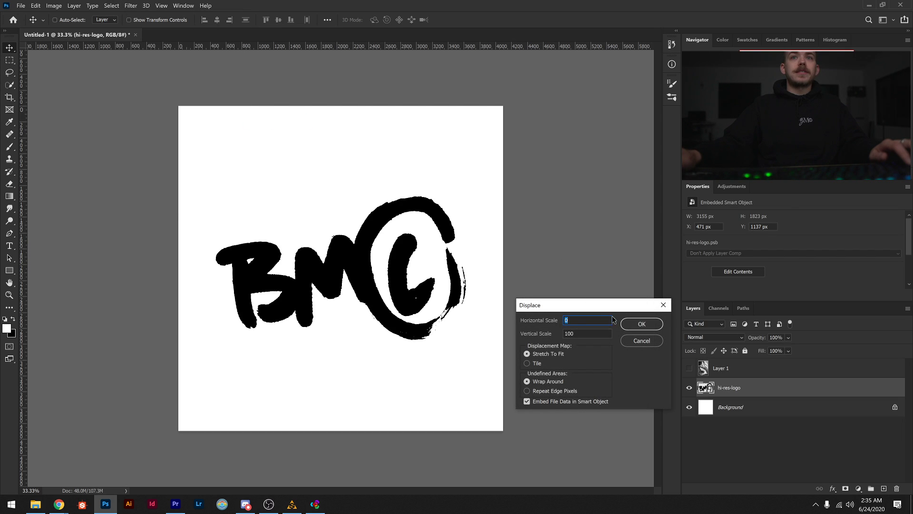
drag(610, 312, 547, 152)
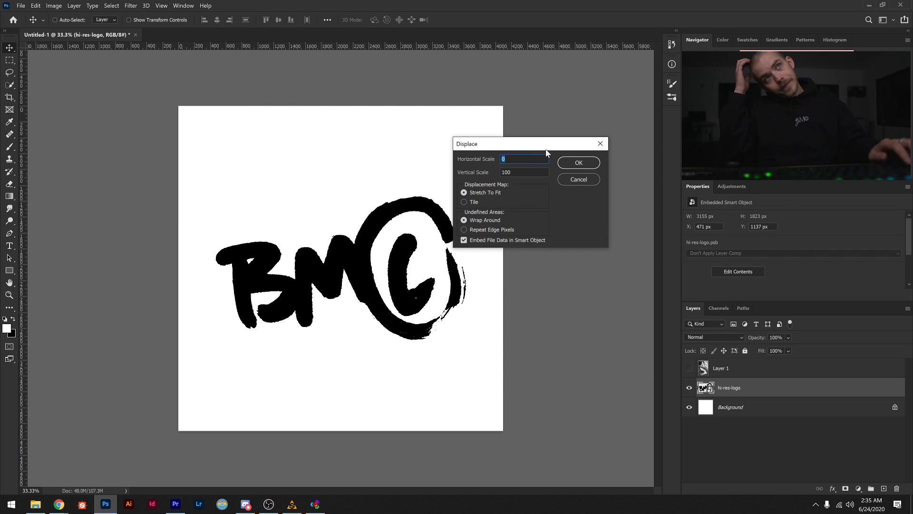
text(50)
key(Tab)
text(50)
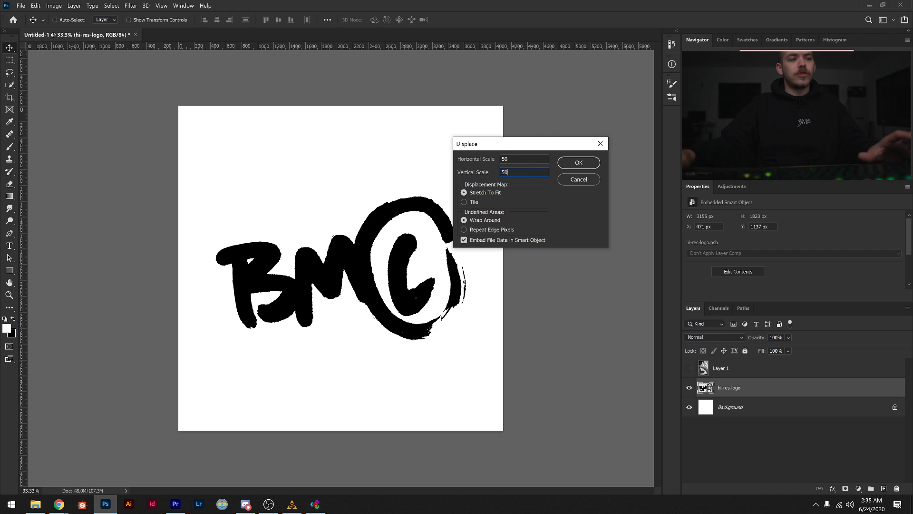
drag(521, 147, 551, 123)
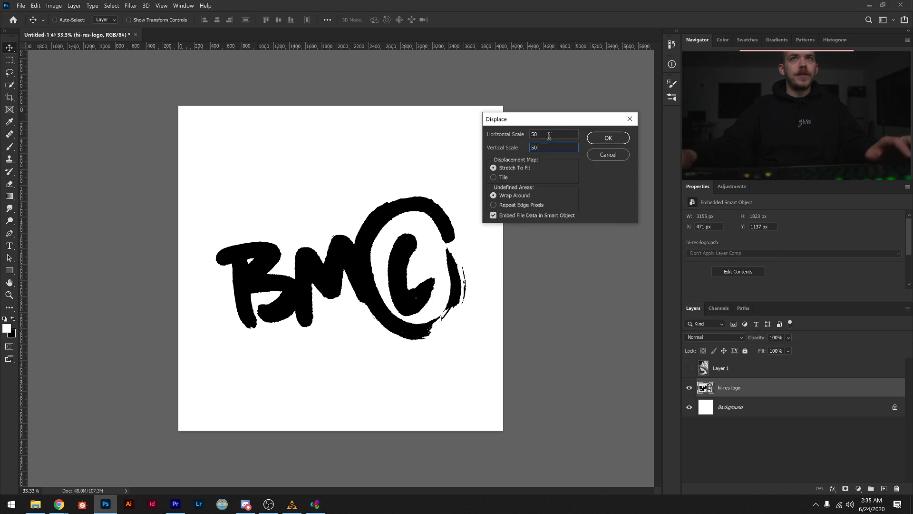
double_click(549, 135)
text(0)
key(Return)
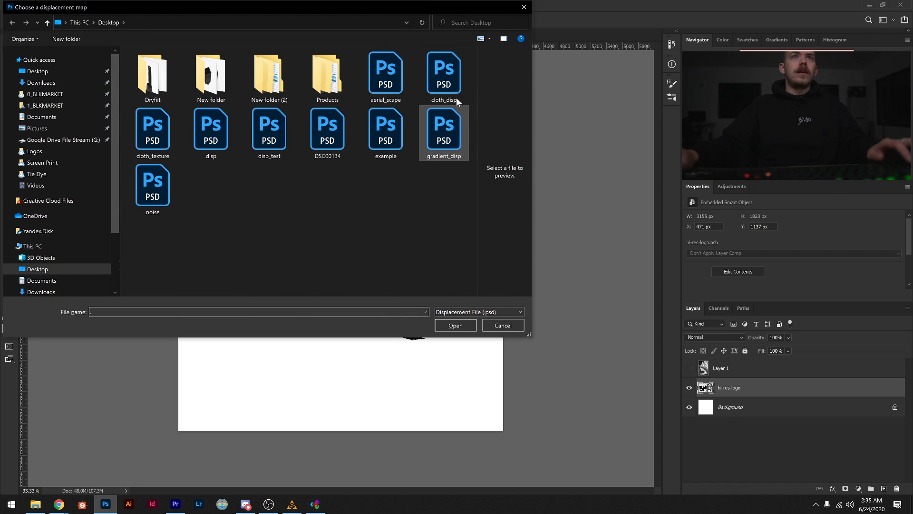
click(386, 75)
click(456, 326)
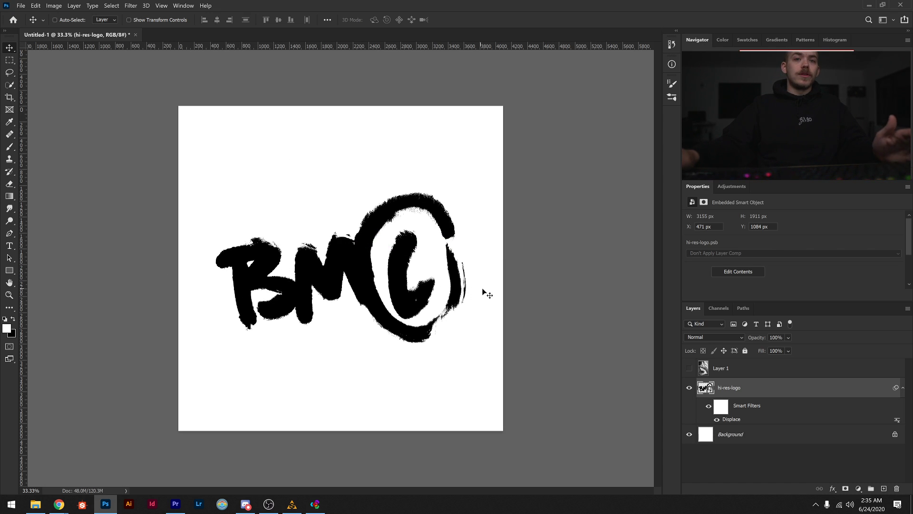
Edit the logo's Displace filter to horizontal scale 50 and vertical scale 0, using the aerial_scape map again
double_click(735, 420)
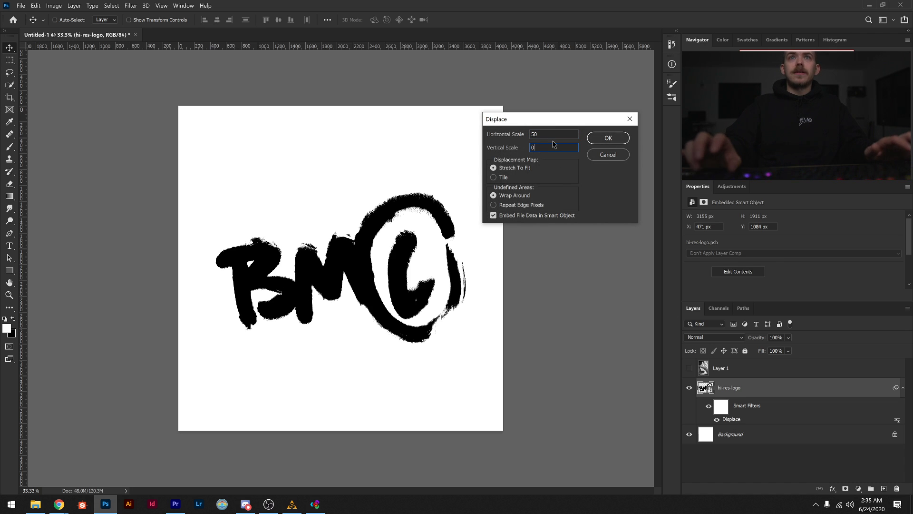
key(Return)
double_click(394, 88)
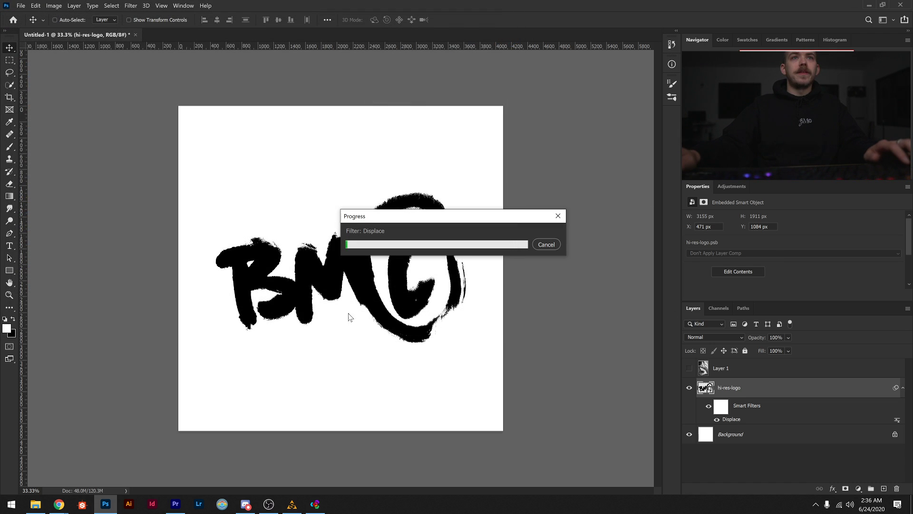
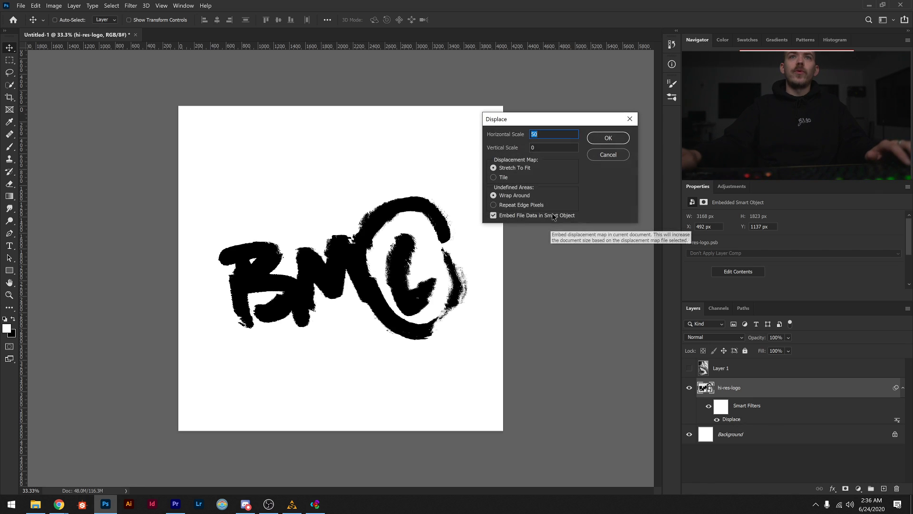
Set the logo's Displace filter to 50 for both horizontal and vertical scale, with the aerial_scape map
text(5)
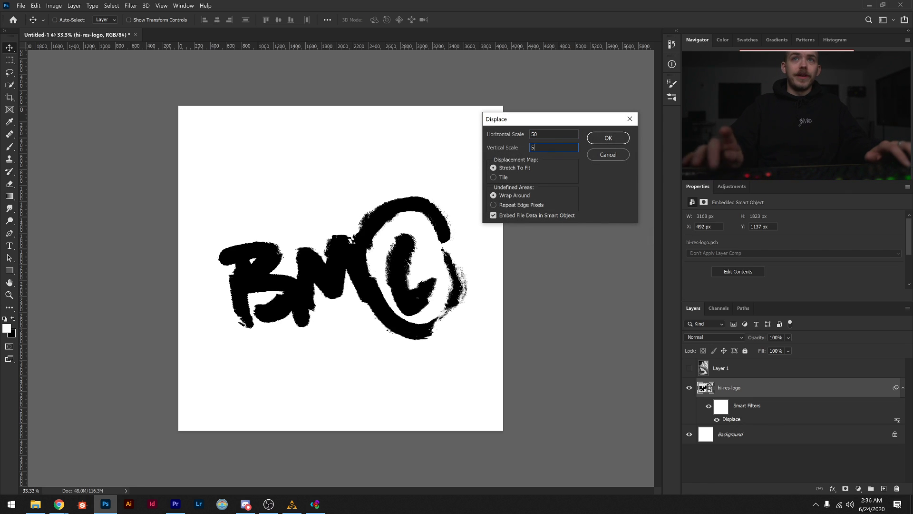
drag(535, 124, 541, 151)
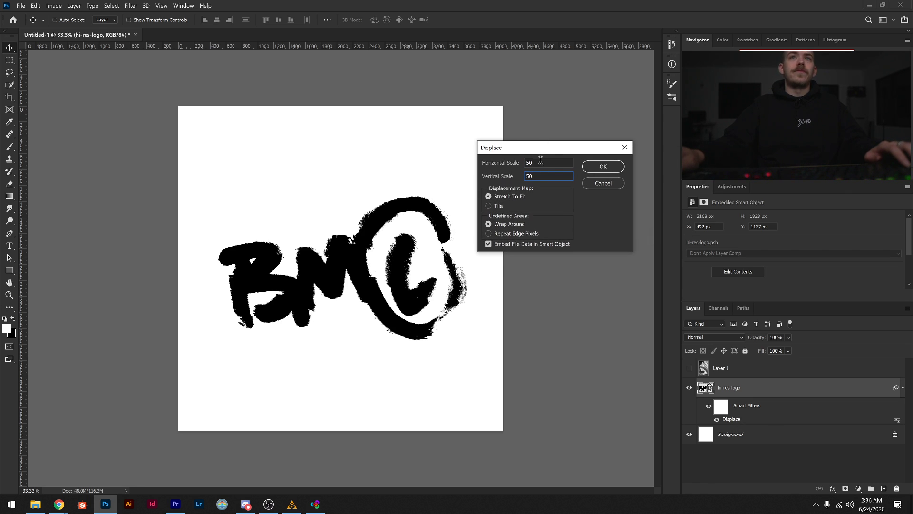
click(600, 166)
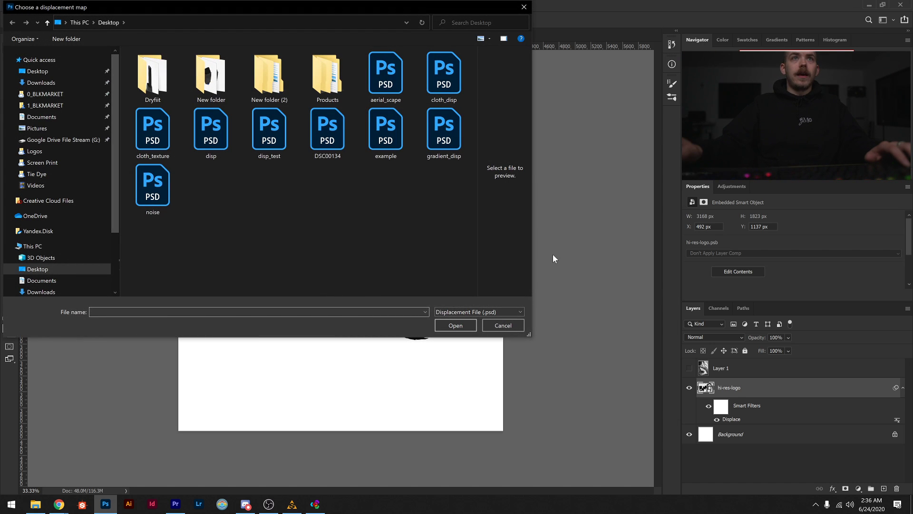
double_click(399, 85)
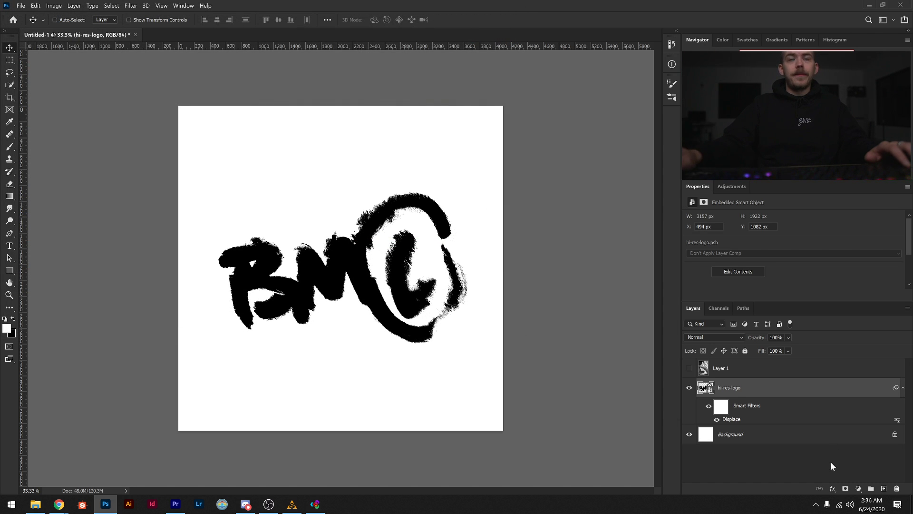
Toggle the logo's smart filters off and on several times to compare the original and displaced logo
click(708, 408)
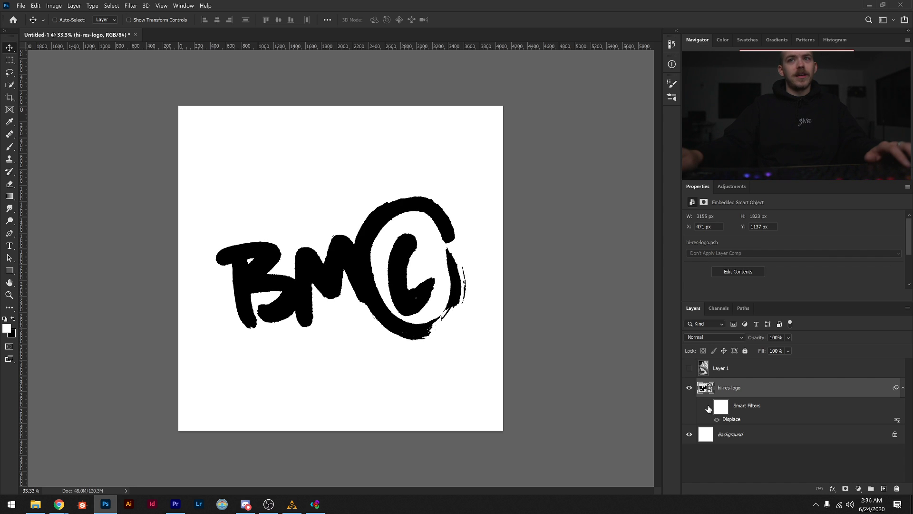
click(708, 408)
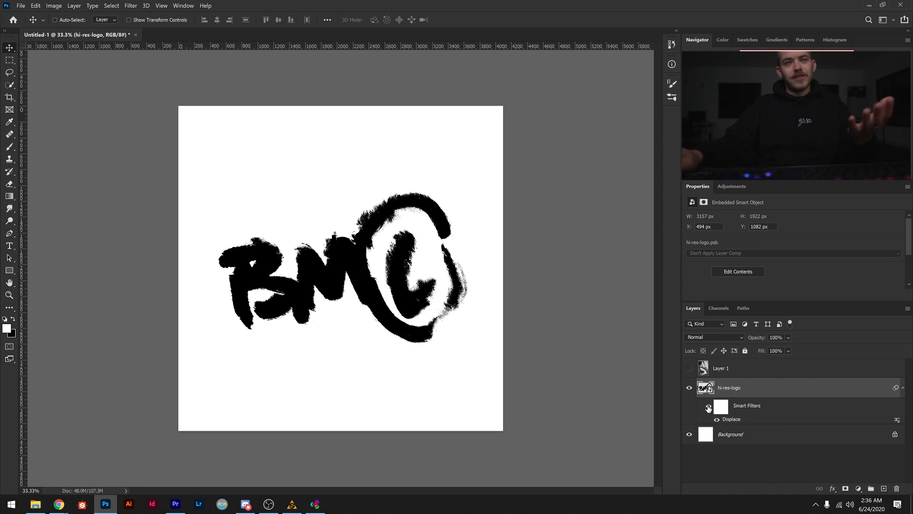
click(709, 407)
click(709, 408)
click(709, 408)
click(709, 408)
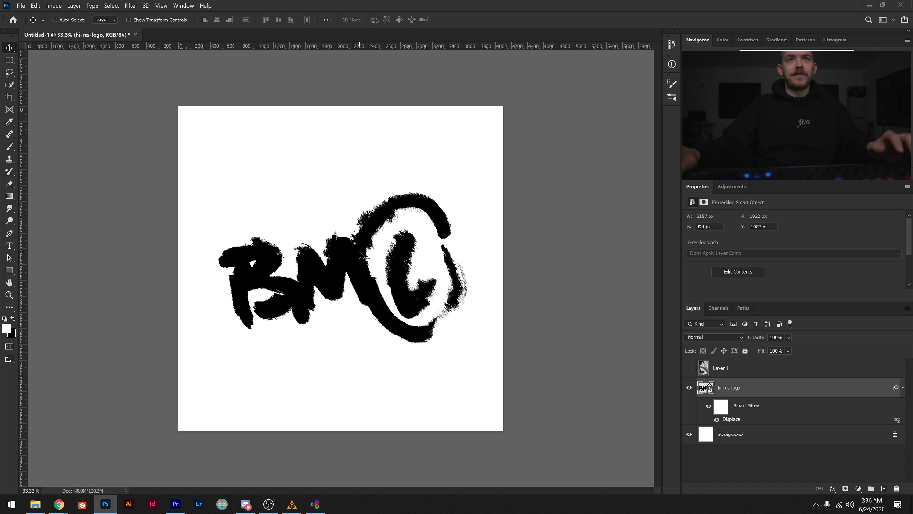
Switch to Unsplash in Chrome and copy the street market photo with the Chinese signs
key(ctrl+z)
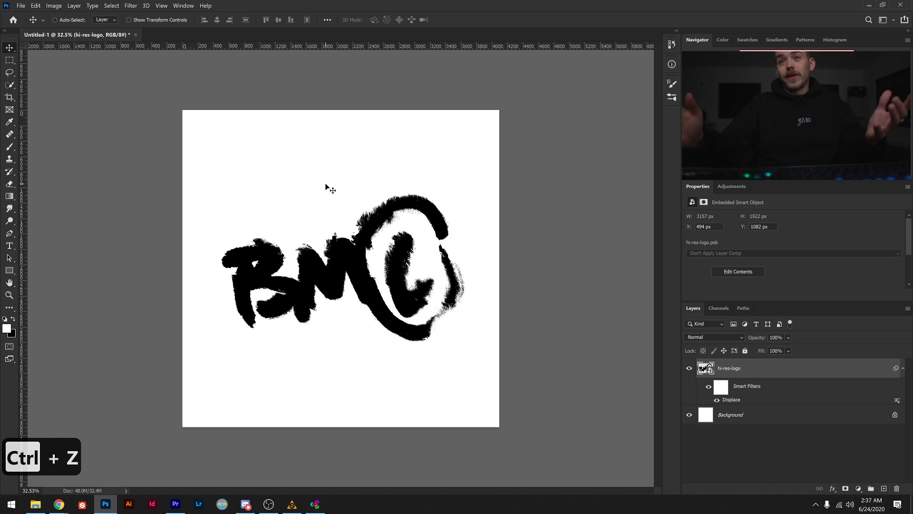
mouse_move(59, 506)
click(155, 469)
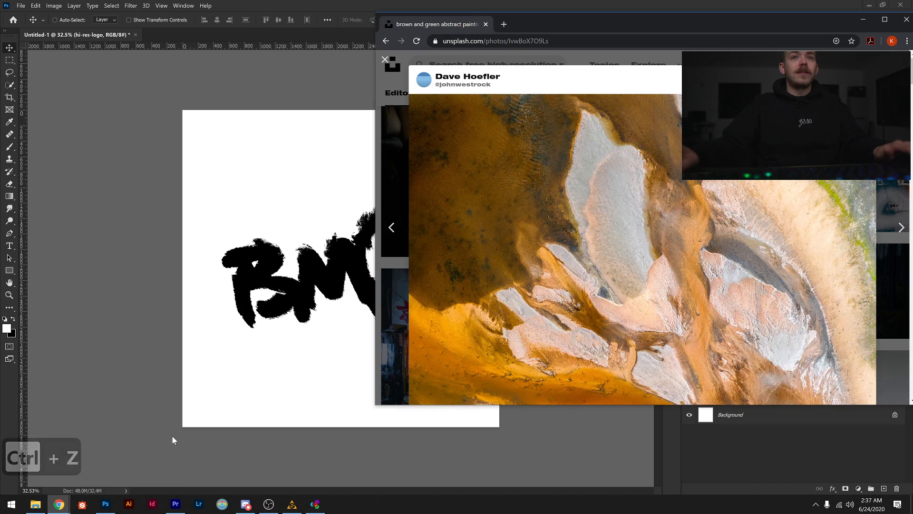
click(408, 328)
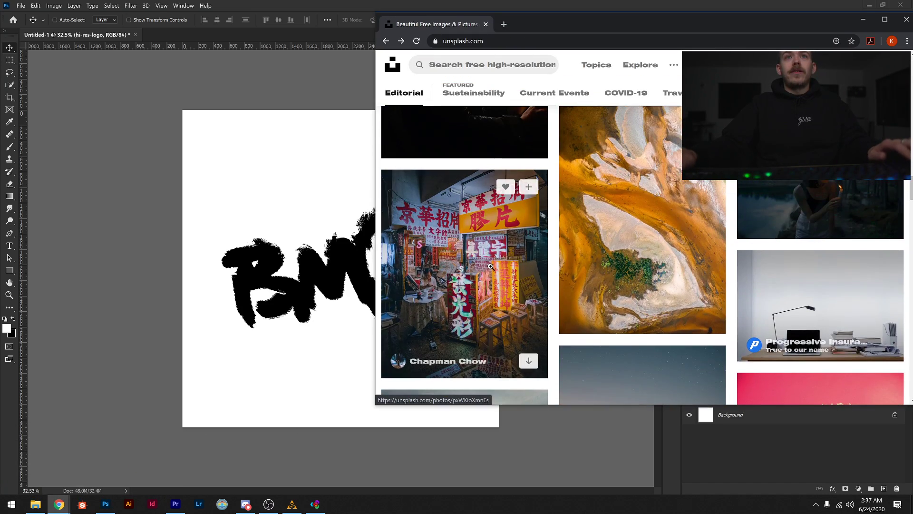
click(408, 328)
click(643, 232)
right_click(652, 261)
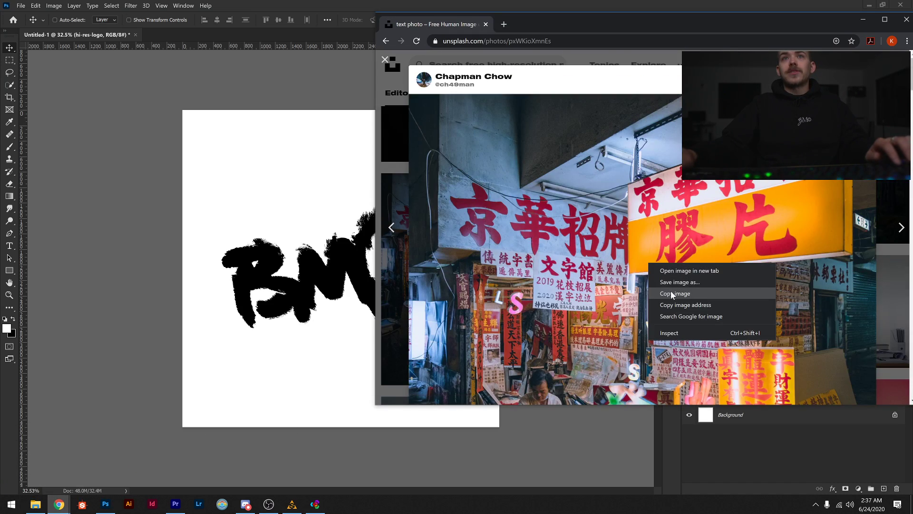
click(671, 290)
Paste the market photo into the Photoshop document above the logo and scale it proportionally to the canvas width, 4096 by 5120 px
key(alt+Tab)
key(ctrl+v)
key(ctrl+t)
drag(379, 268, 498, 271)
key(Return)
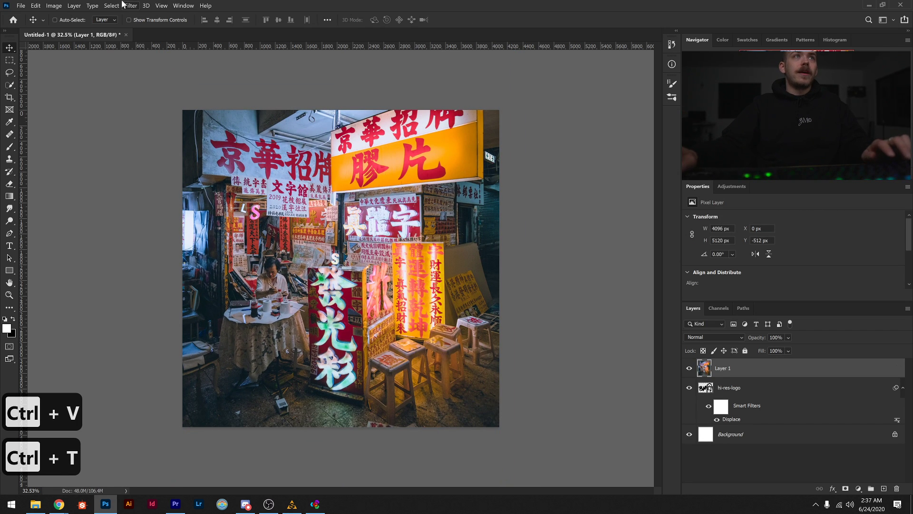
Desaturate the market photo layer with Hue/Saturation, setting the saturation to -100
click(29, 7)
key(Escape)
key(ctrl+u)
drag(609, 136, 539, 136)
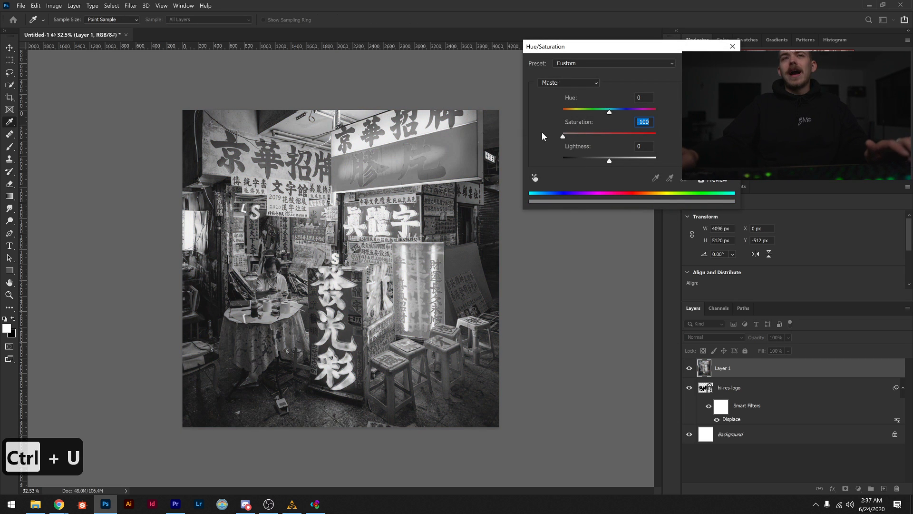
key(Return)
Apply Curves to the market photo layer with the Strong Contrast (RGB) preset
key(ctrl+m)
drag(436, 87, 461, 181)
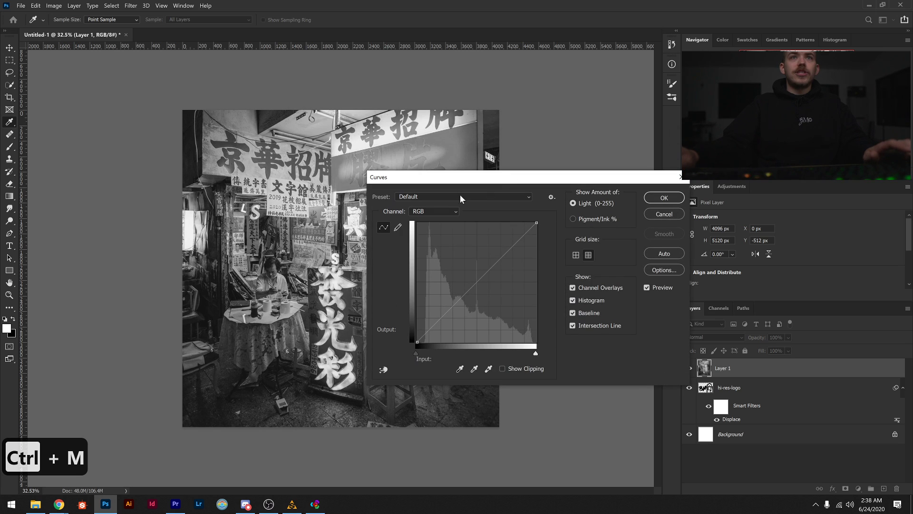
click(461, 197)
click(468, 296)
drag(520, 177, 320, 227)
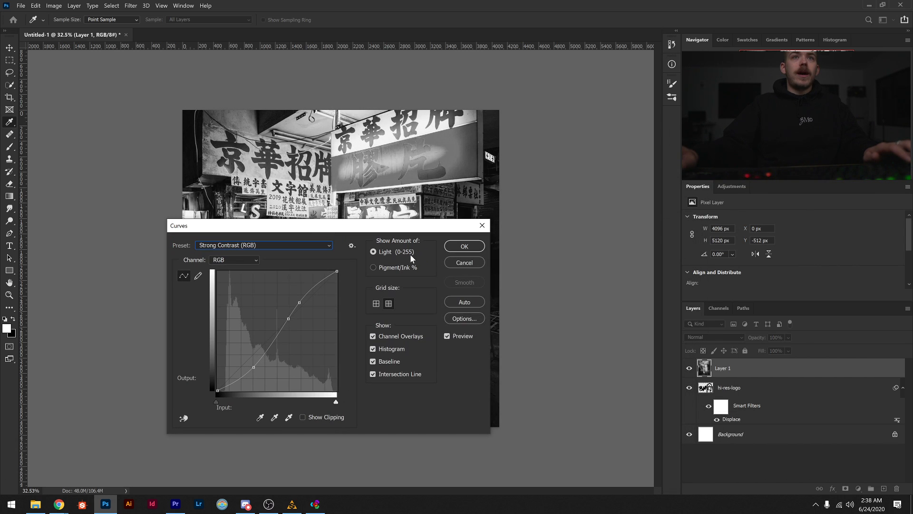
click(467, 248)
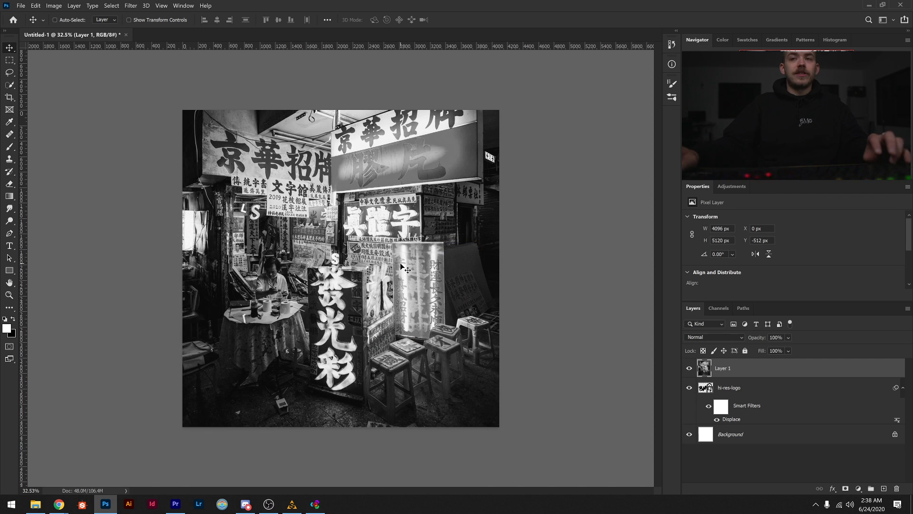
Save the document to the desktop as market_disp.psd with maximized compatibility and delete the market photo layer
click(21, 6)
click(42, 118)
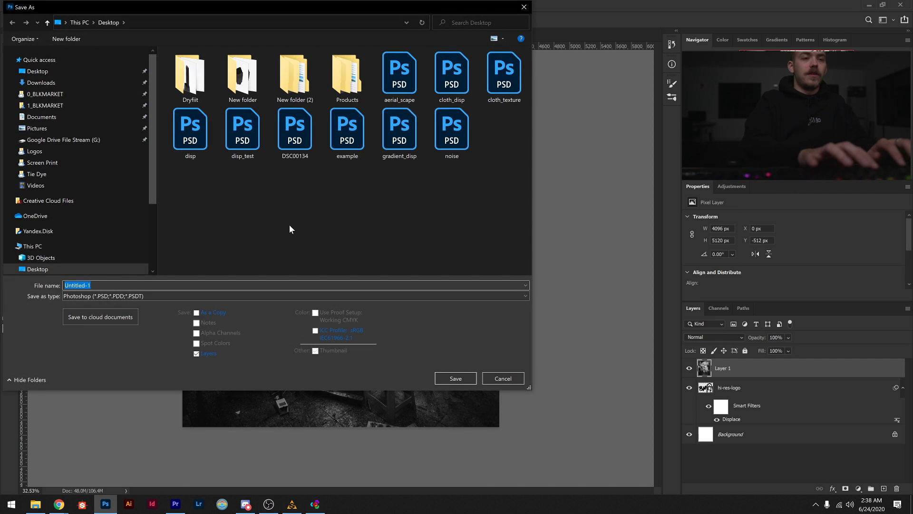
text(market_dis)
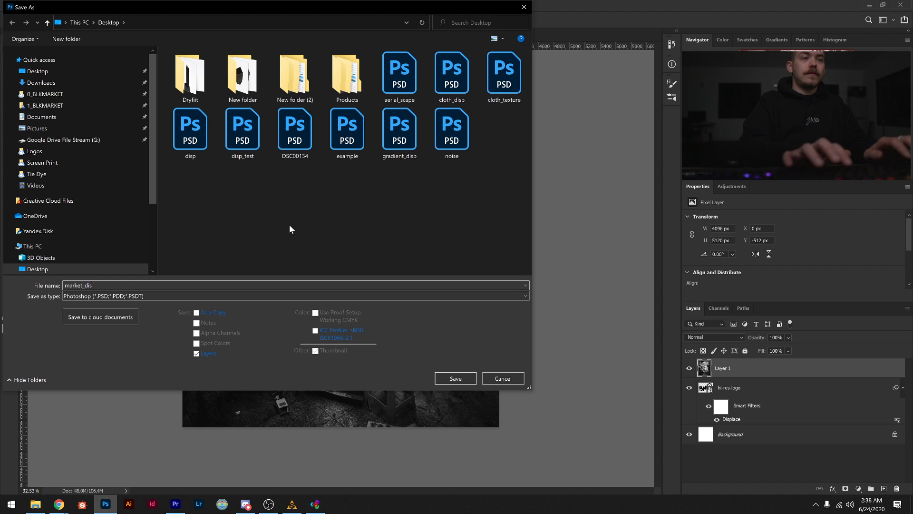
key(Return)
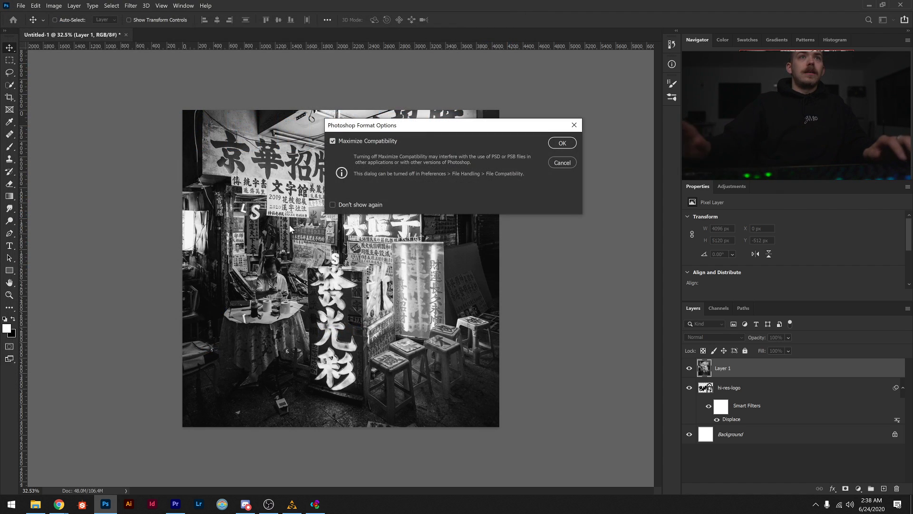
click(563, 144)
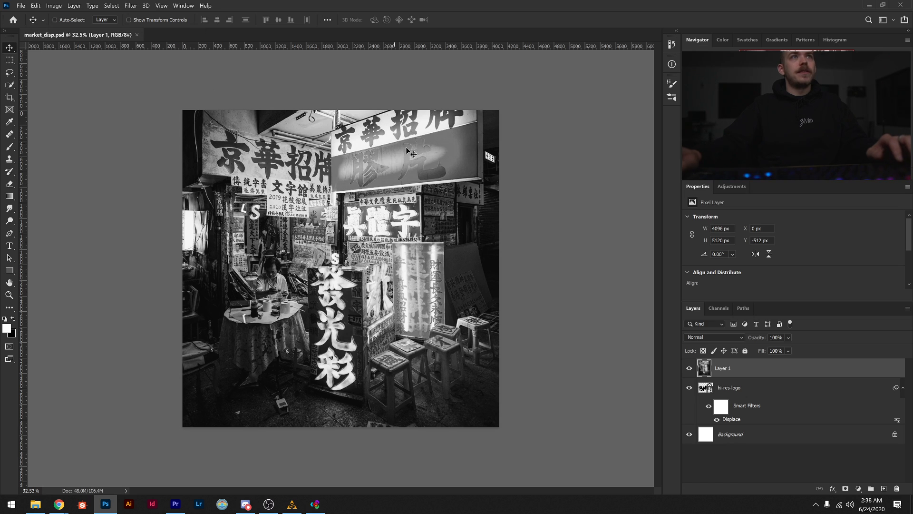
key(Delete)
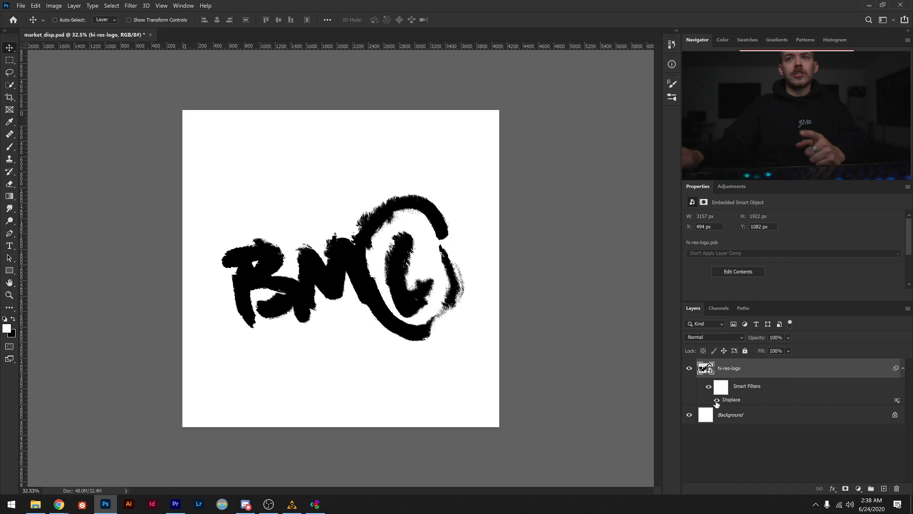
Turn off the logo's existing Displace filter and apply a new Displace at 50 horizontal and 50 vertical scale using market_disp
click(717, 401)
click(131, 5)
mouse_move(233, 115)
click(266, 123)
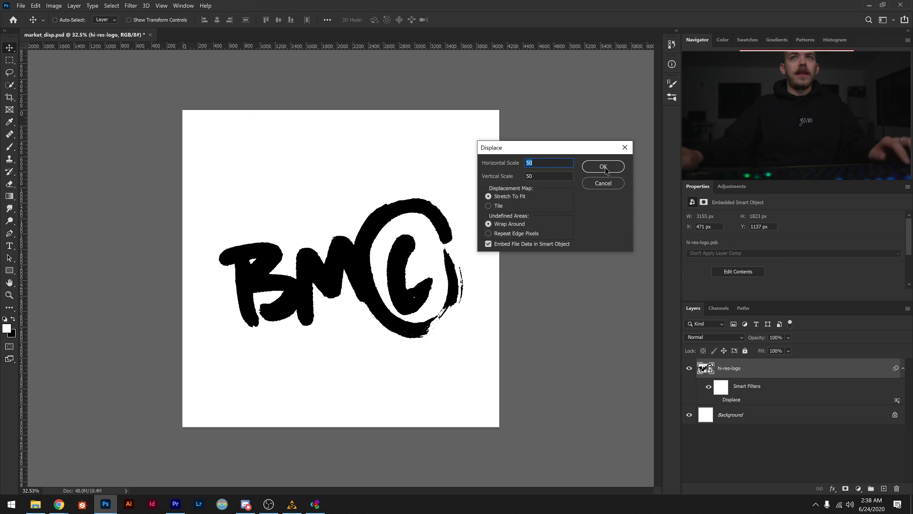
click(603, 166)
click(157, 195)
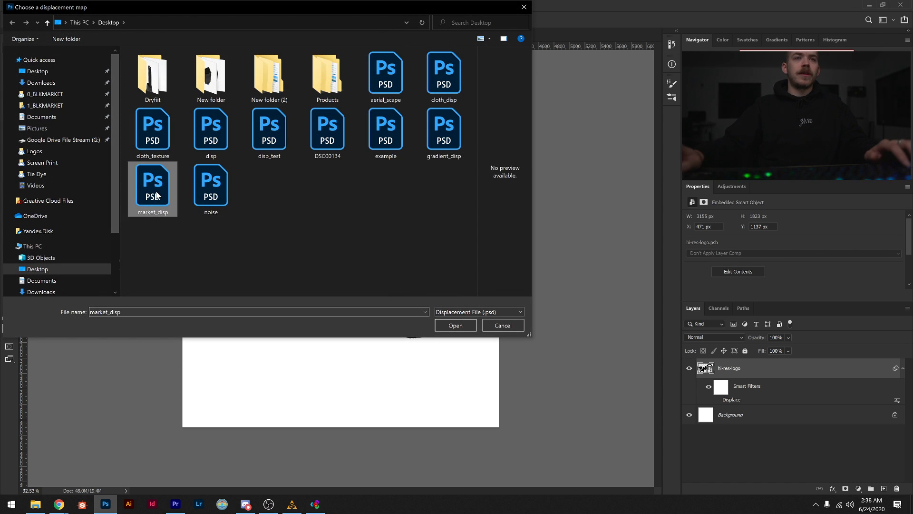
click(455, 325)
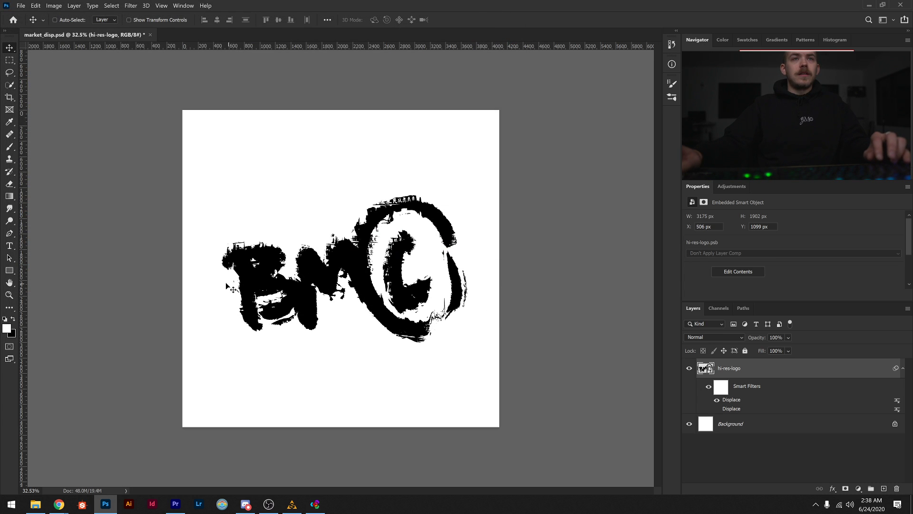
Re-enable the logo's earlier Displace filter alongside the market one and inspect the distorted lettering up close
ctrl+click(314, 264)
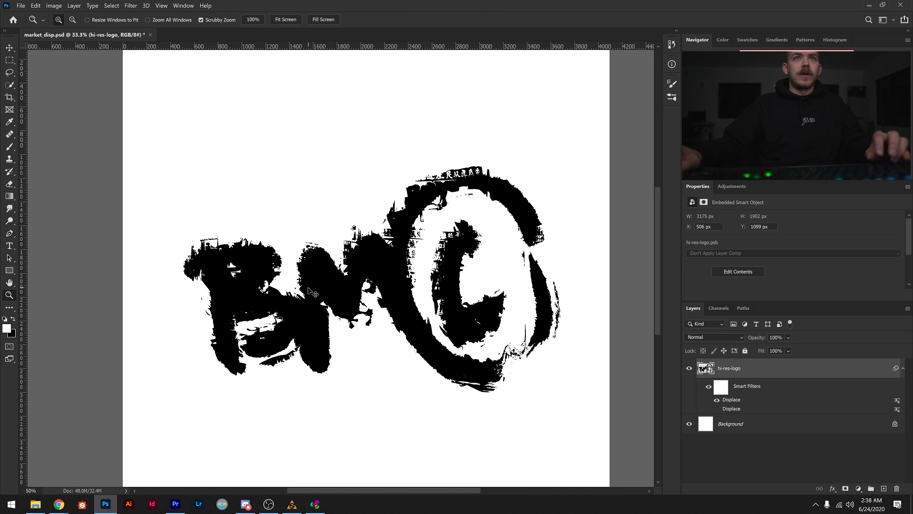
drag(386, 288, 415, 288)
key(ctrl+plus)
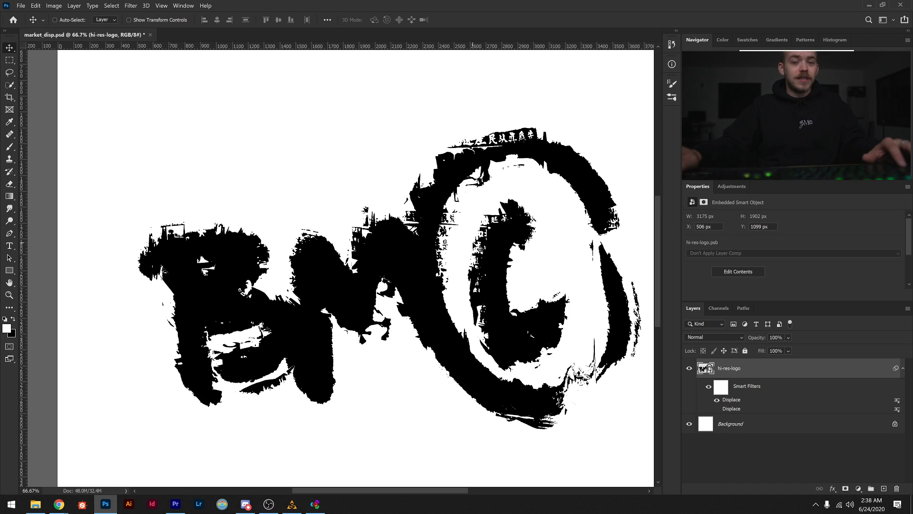
drag(482, 268, 466, 237)
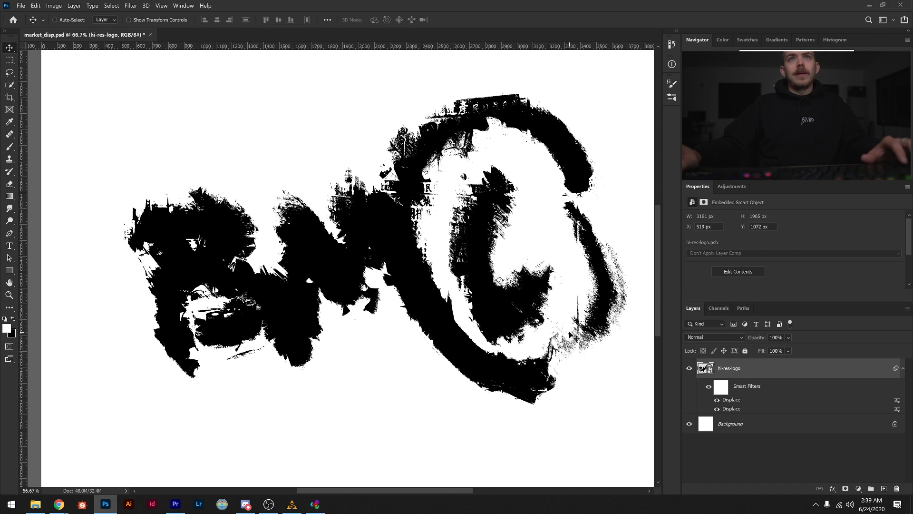
alt+click(428, 217)
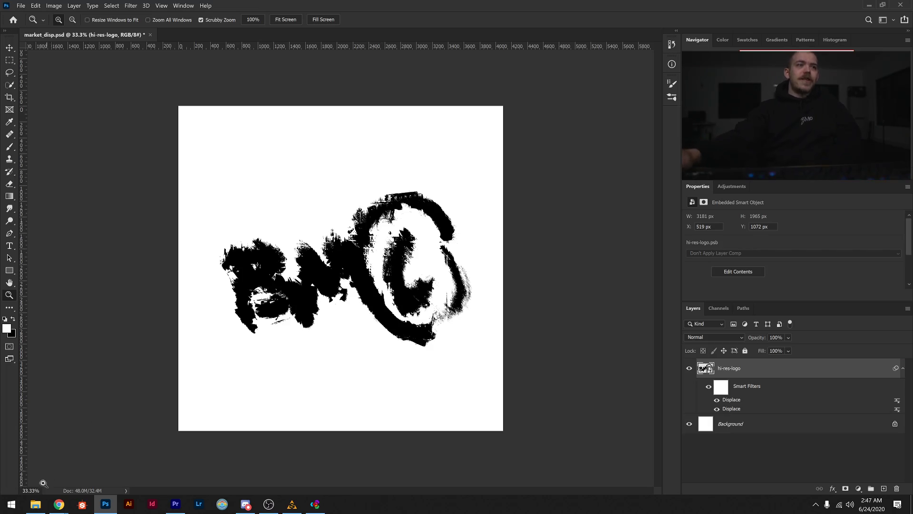
Open street_texture_155.jpg from the Streets folder in Photoshop
click(35, 503)
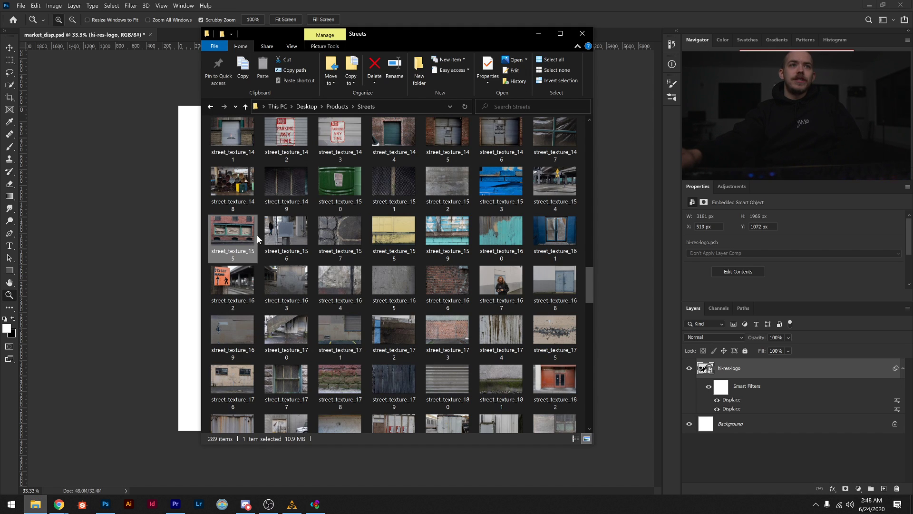
double_click(225, 232)
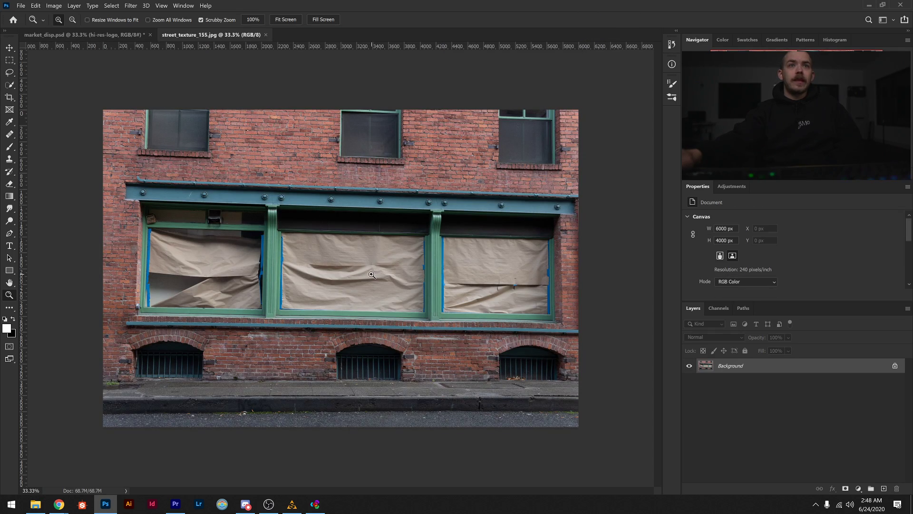
click(371, 274)
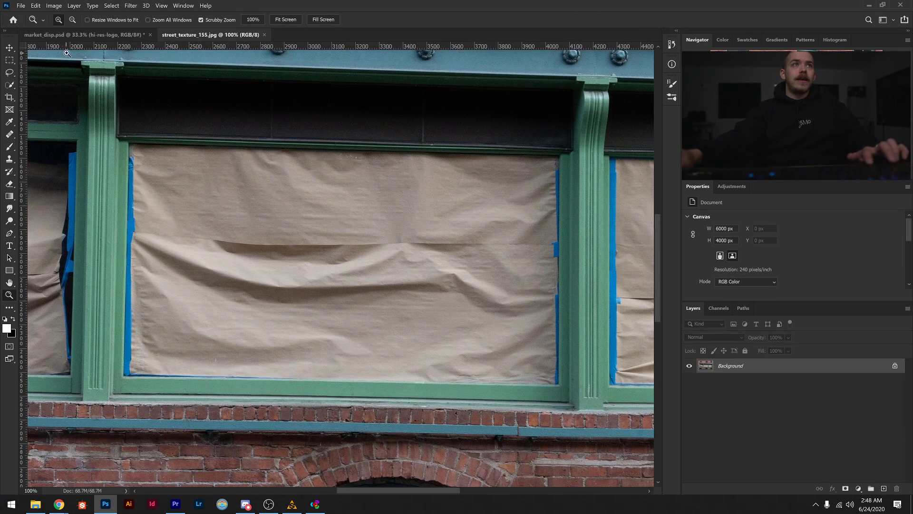
Copy the hi-res-logo layer from market_disp.psd into the street_texture_155.jpg document and delete its smart filters
click(81, 35)
key(ctrl+c)
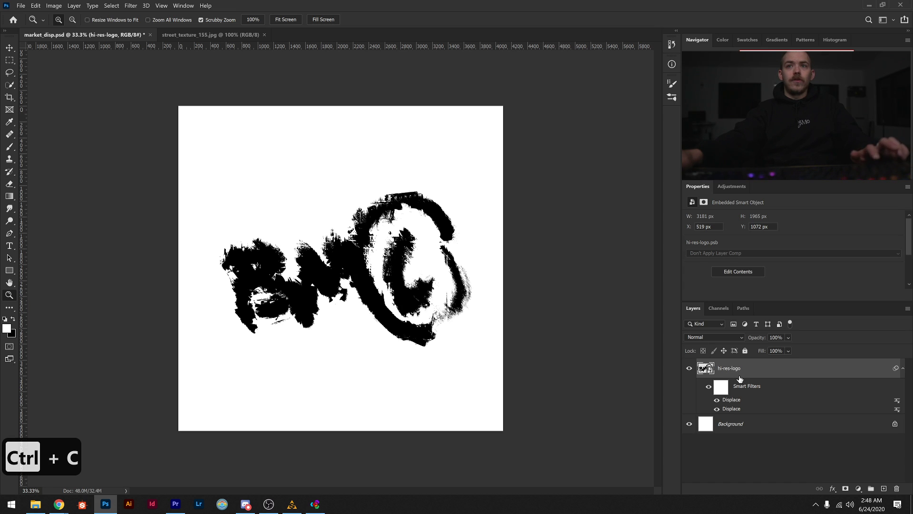
click(217, 36)
key(ctrl+v)
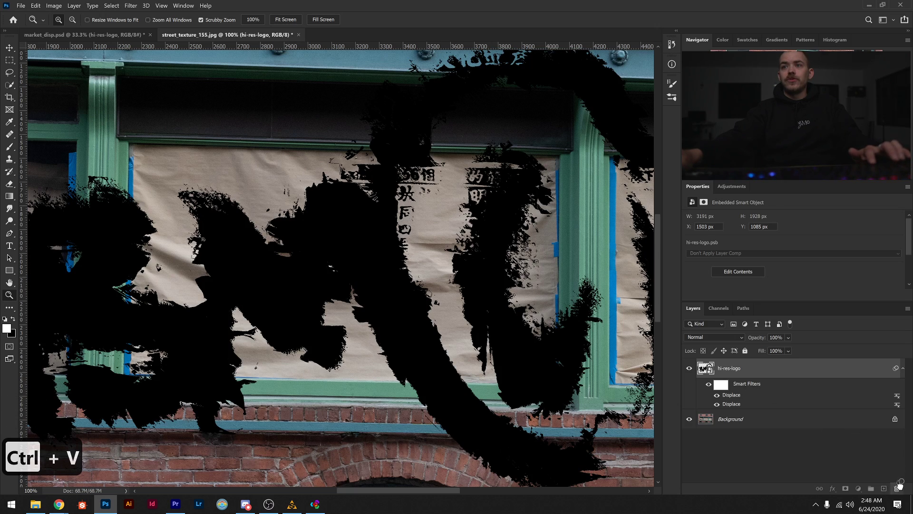
drag(900, 483, 897, 489)
Free-transform the logo over the papered storefront windows and hide its layer
alt+click(479, 311)
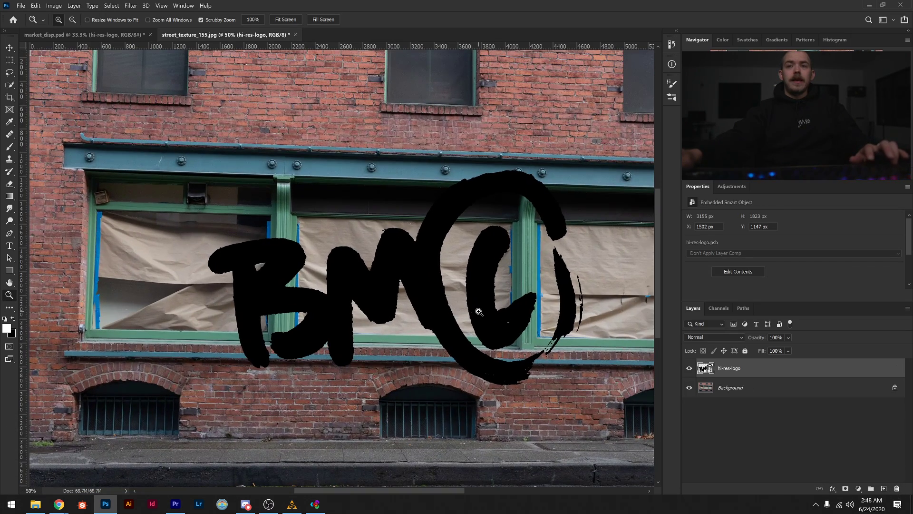
alt+click(479, 312)
key(ctrl+t)
drag(440, 272, 384, 287)
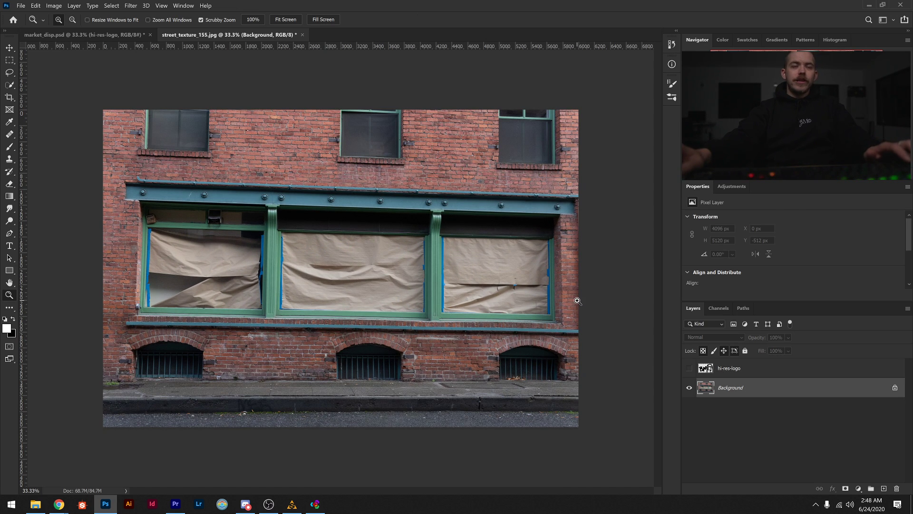
Convert the storefront Background layer to a smart object and desaturate it with Hue/Saturation at -100
right_click(820, 390)
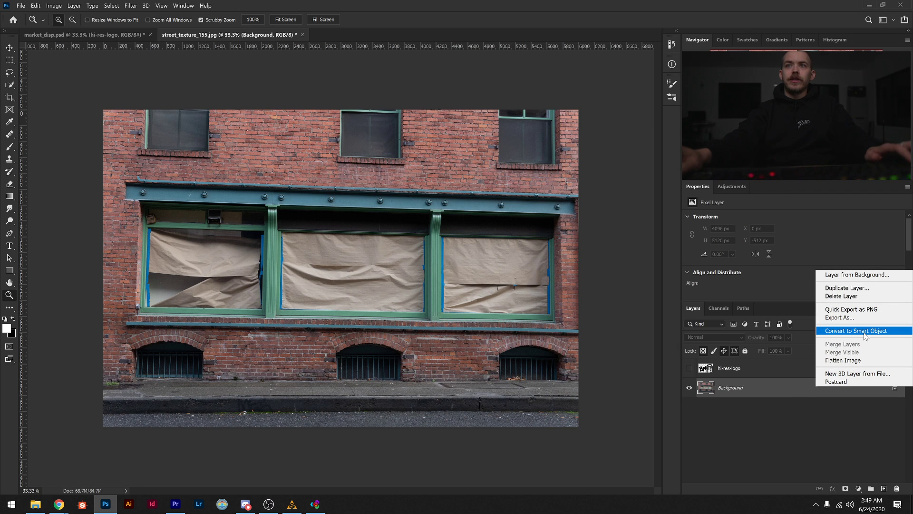
click(832, 333)
click(376, 286)
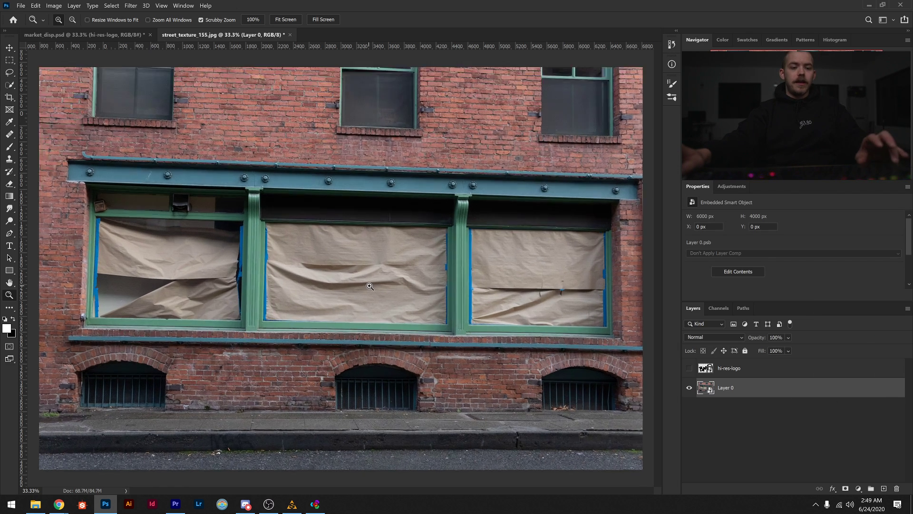
key(ctrl+u)
drag(546, 189, 551, 230)
drag(557, 316, 206, 301)
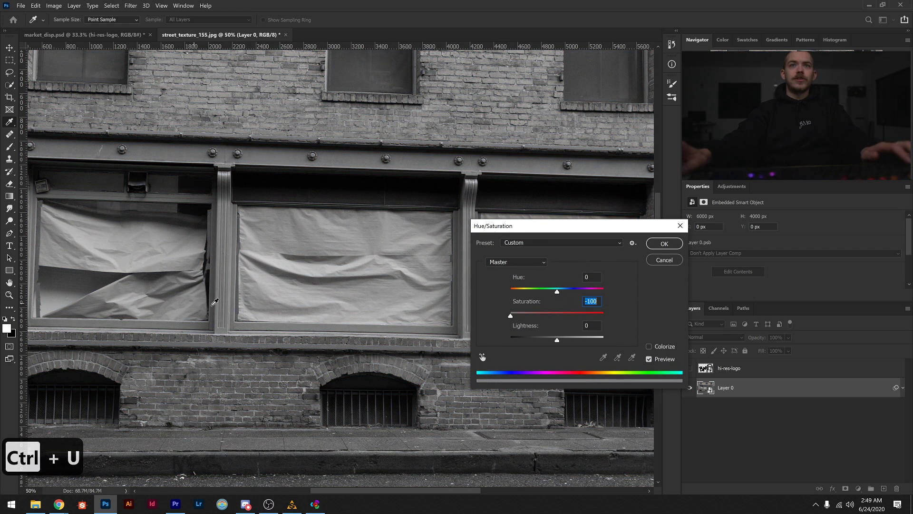
key(Return)
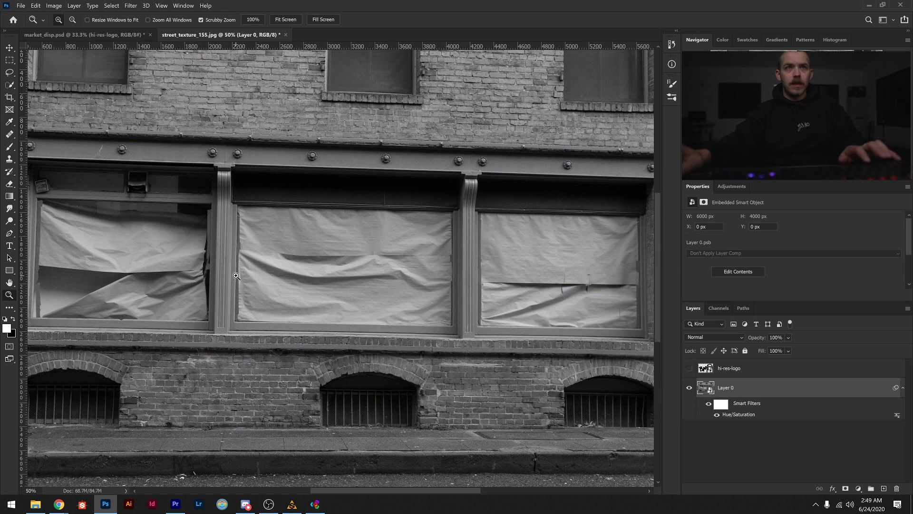
Reduce the storefront layer's contrast with Levels, raising the black output level to 52
click(290, 281)
key(ctrl+l)
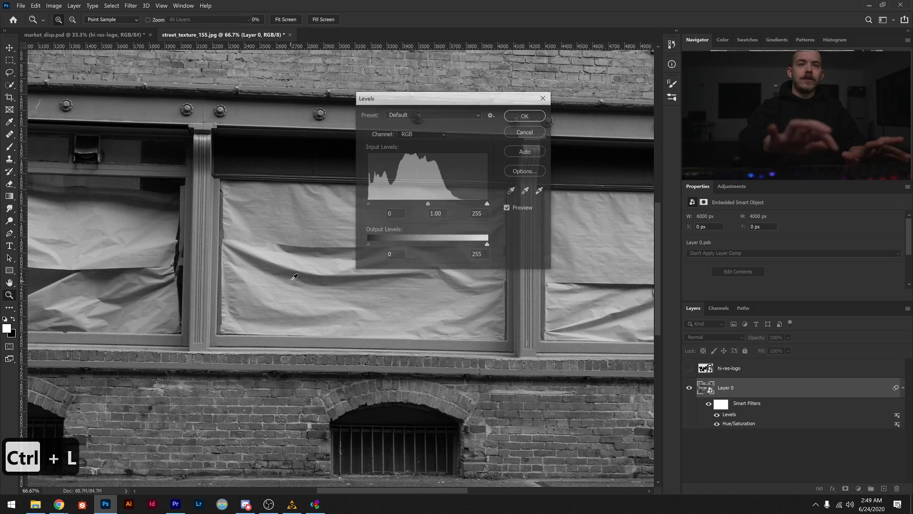
drag(455, 102, 584, 234)
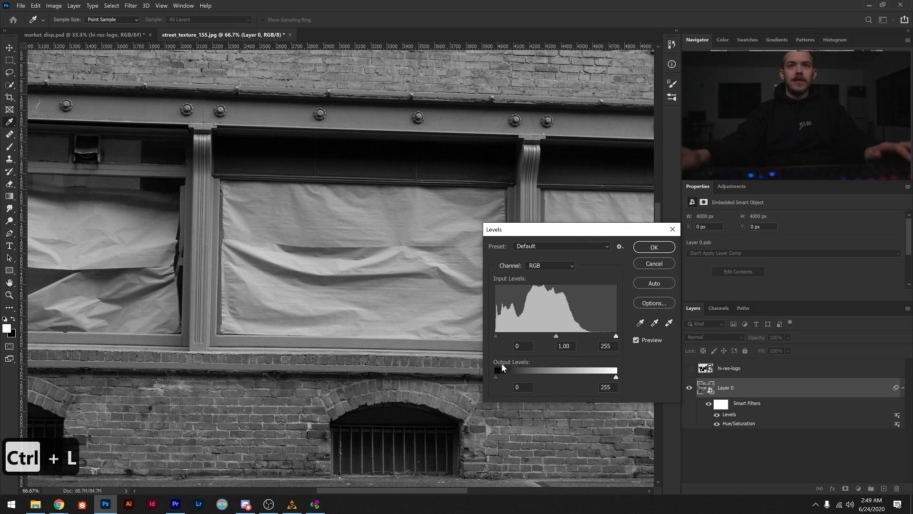
drag(495, 377, 520, 376)
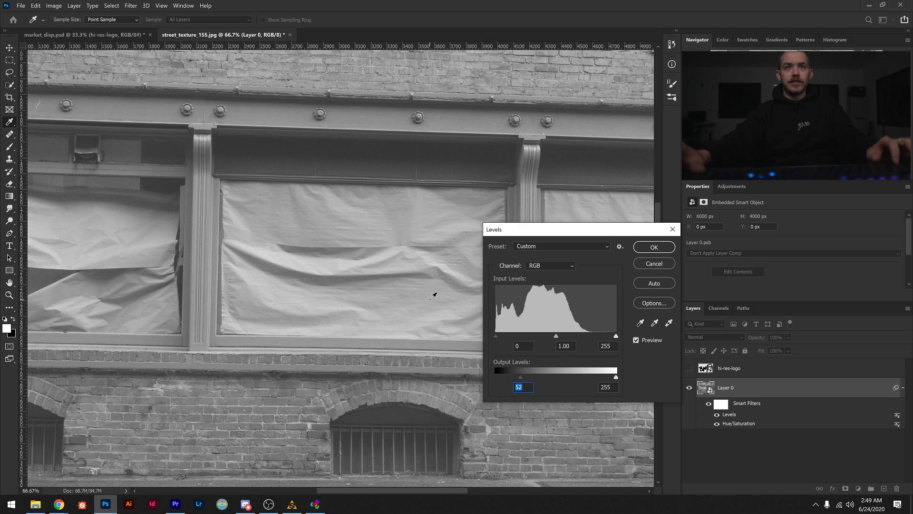
key(Return)
key(z)
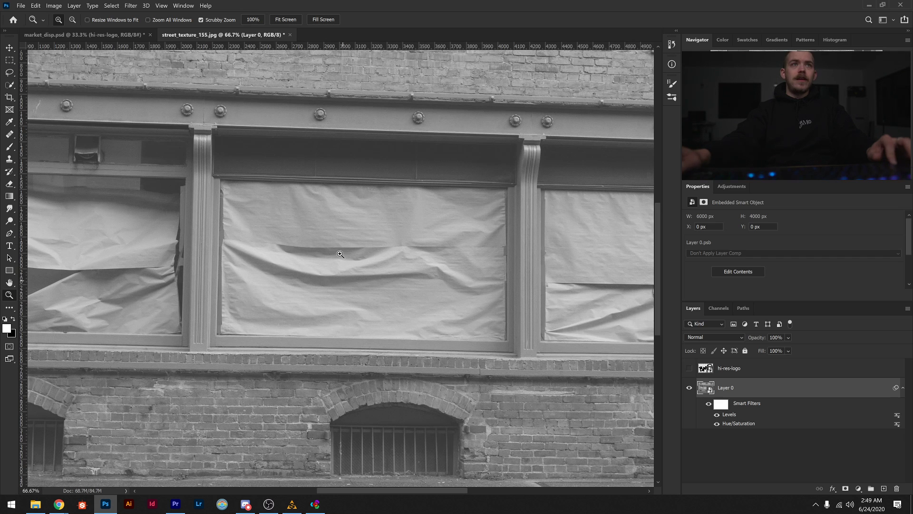
Apply a Gaussian Blur with a 10-pixel radius to the storefront smart object
click(131, 6)
mouse_move(190, 104)
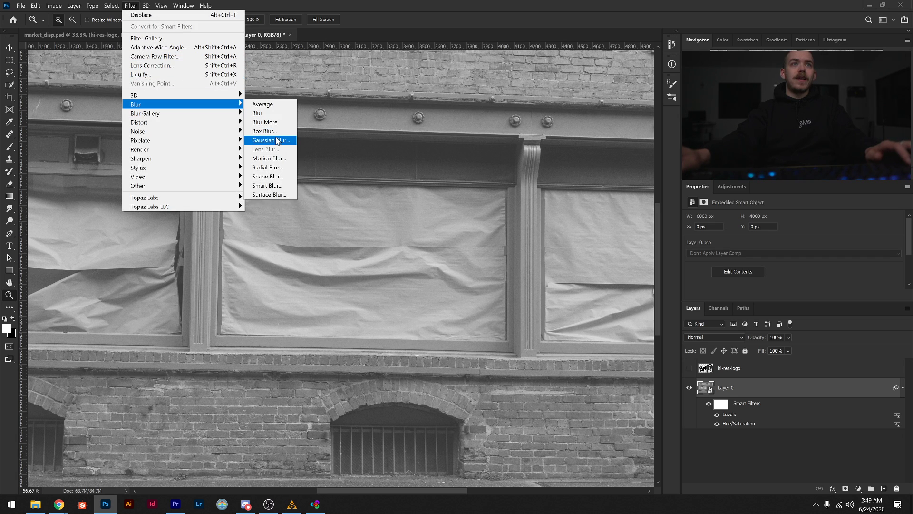
click(271, 140)
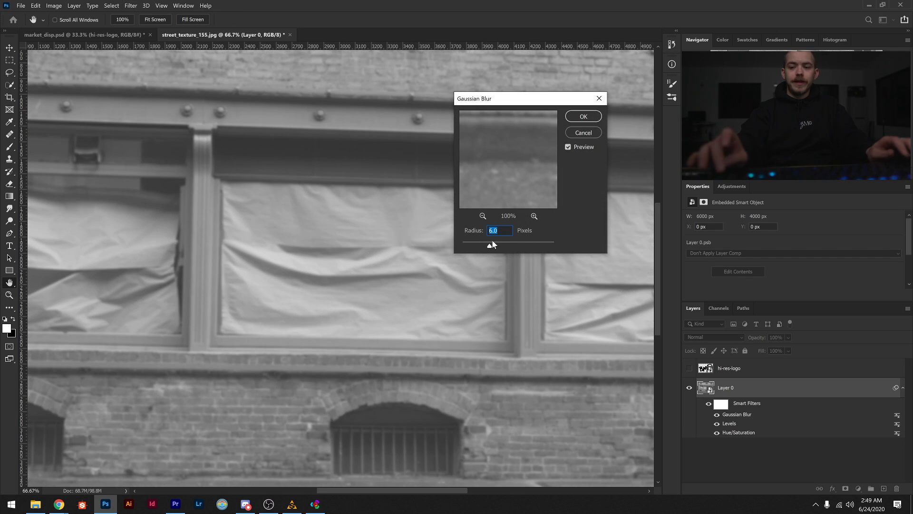
text(60)
key(ctrl+a)
key(ctrl+a)
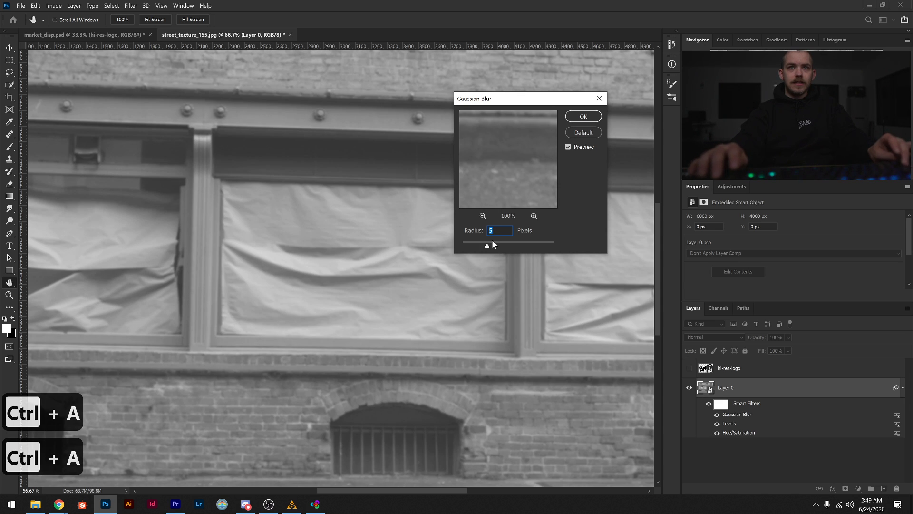
text(10)
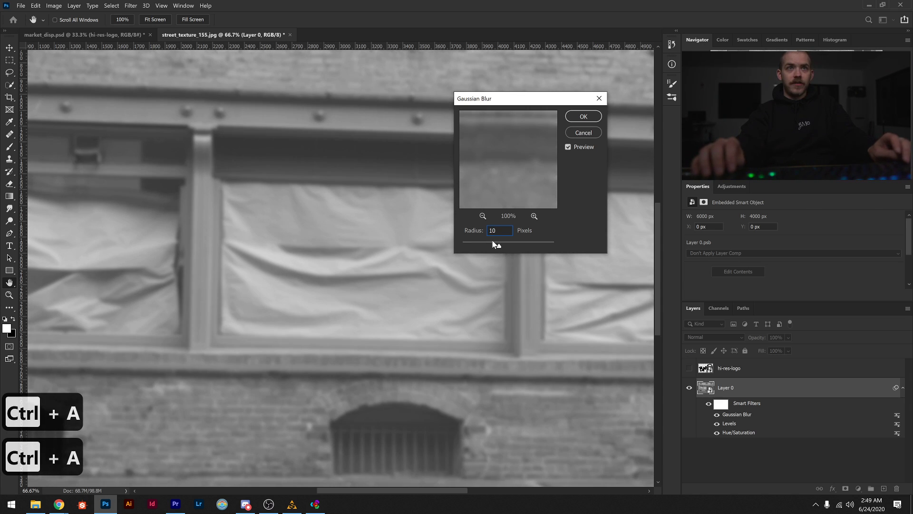
key(Return)
Inspect the paper folds up close and turn off the Gaussian Blur filter to compare the detail
key(z)
click(365, 298)
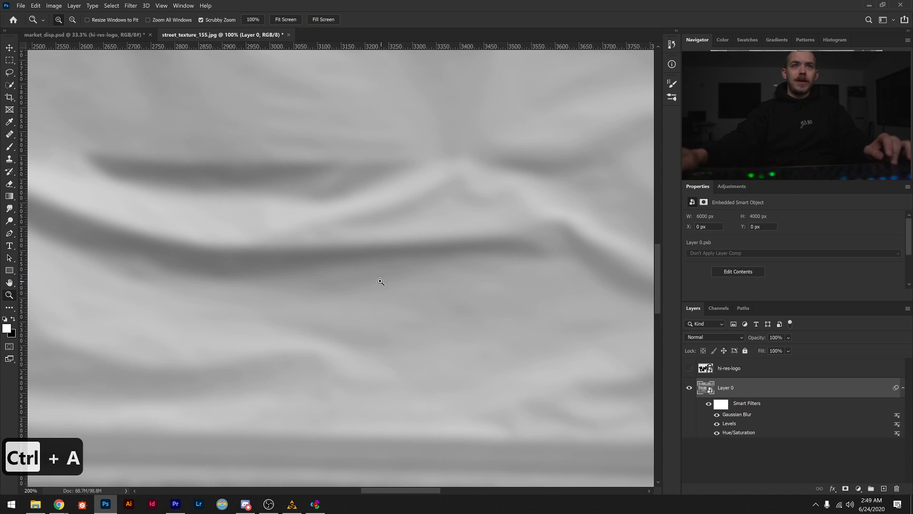
click(383, 282)
click(279, 259)
drag(512, 269, 417, 369)
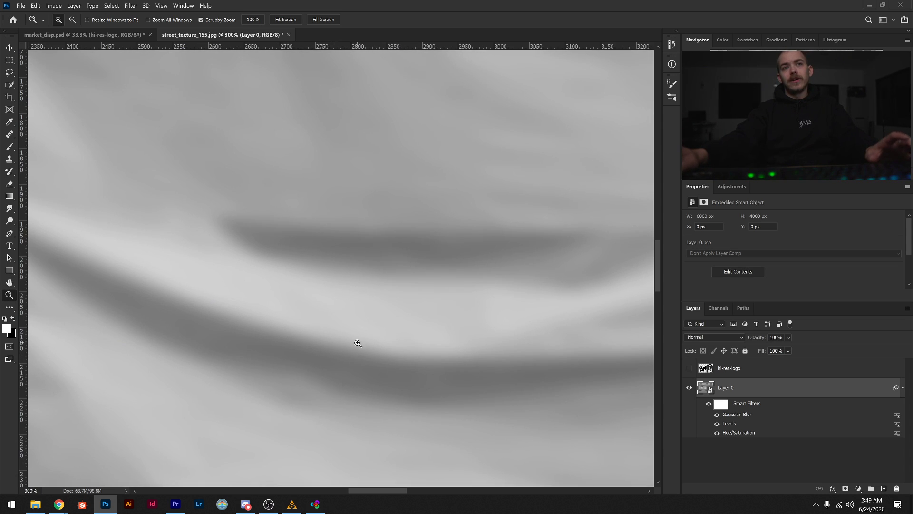
drag(357, 343, 354, 287)
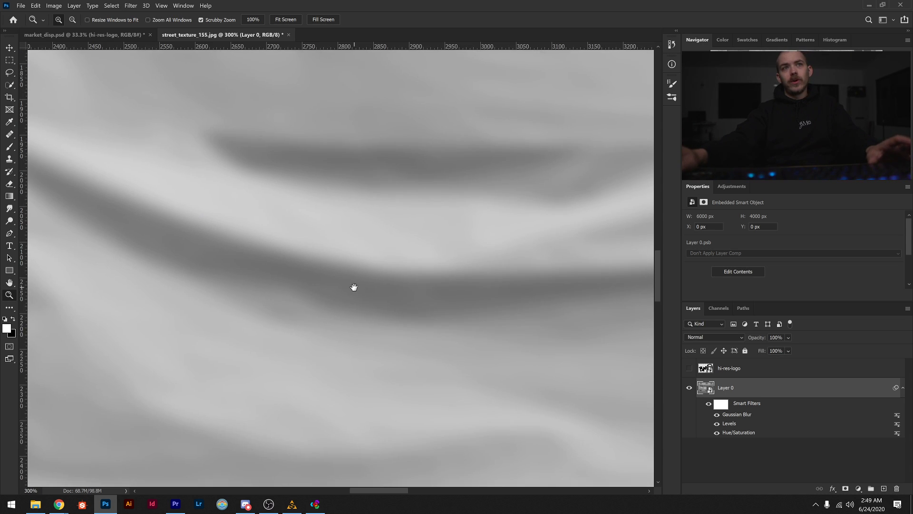
click(717, 415)
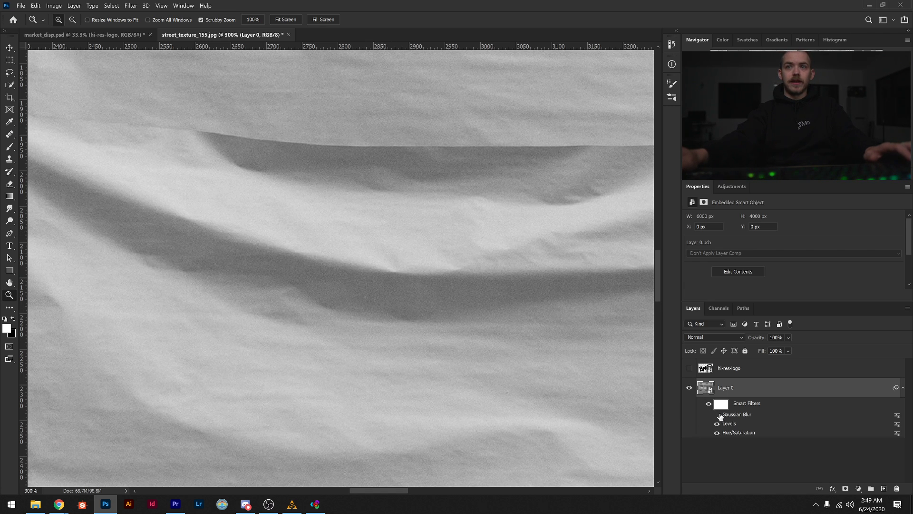
Set the radius of the storefront layer's Gaussian Blur smart filter to 5 pixels
double_click(738, 415)
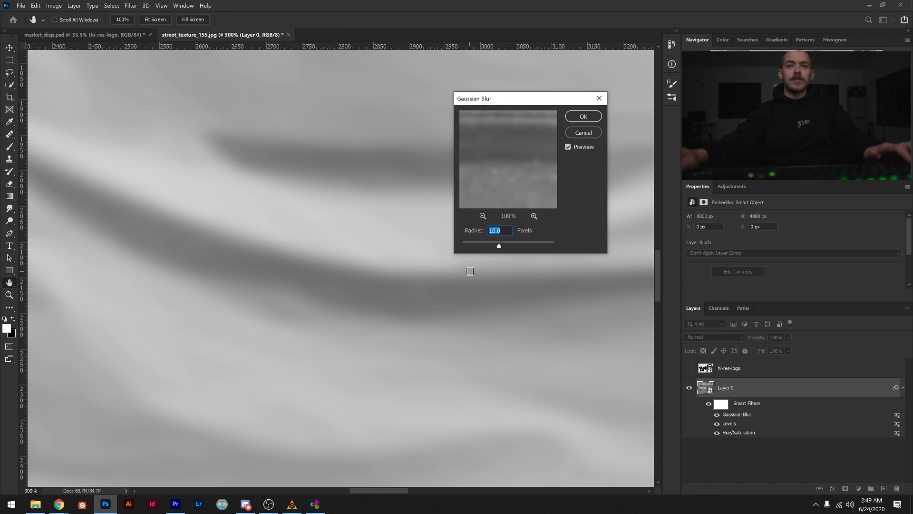
text(5)
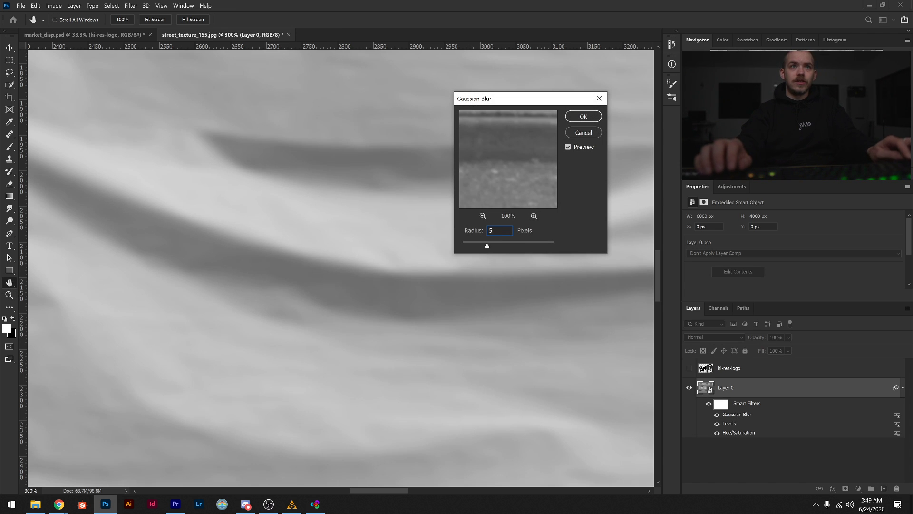
key(Return)
key(z)
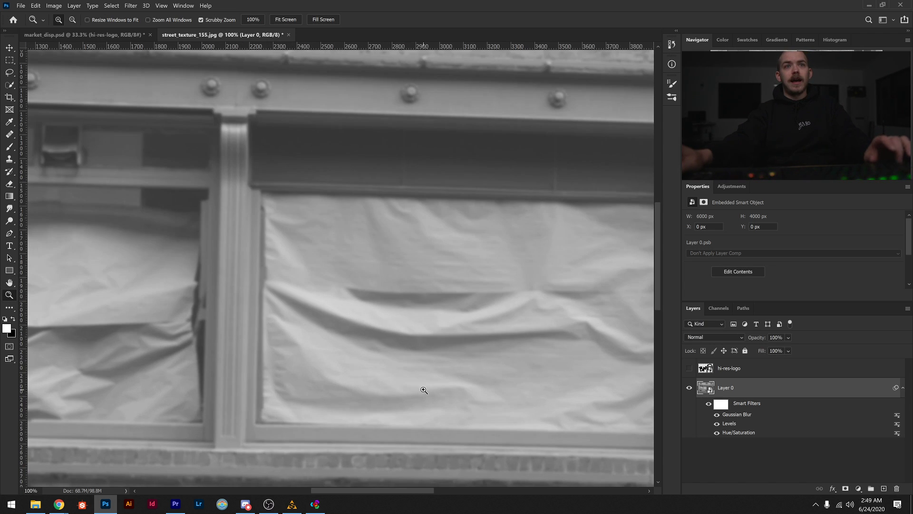
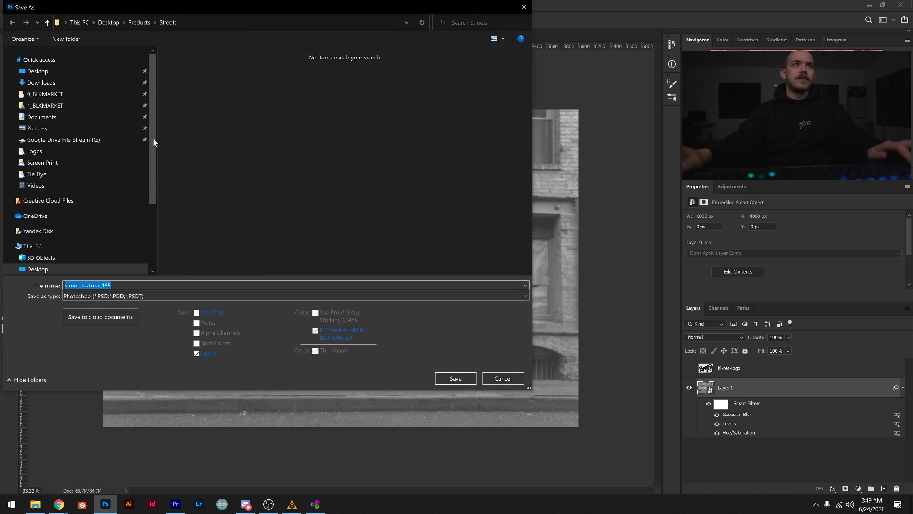
Browse to the Desktop folder for saving the displacement map and cancel the save
click(50, 76)
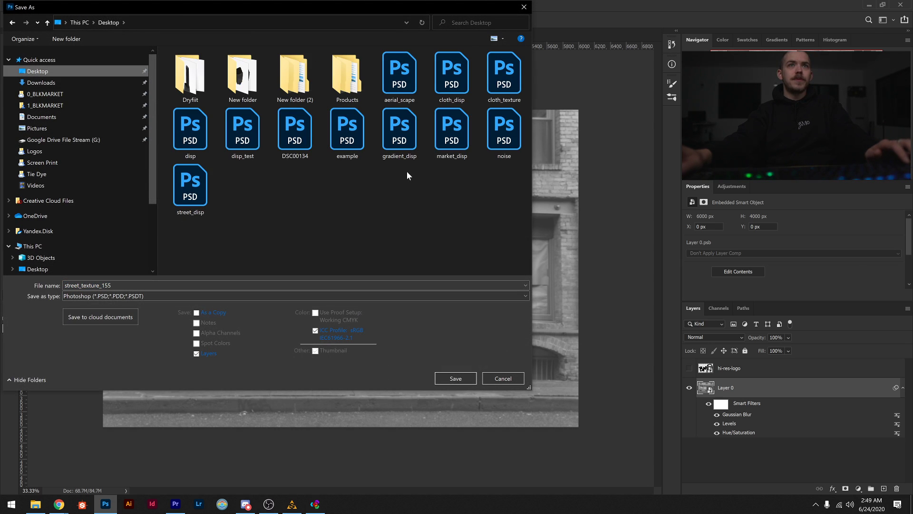
key(Escape)
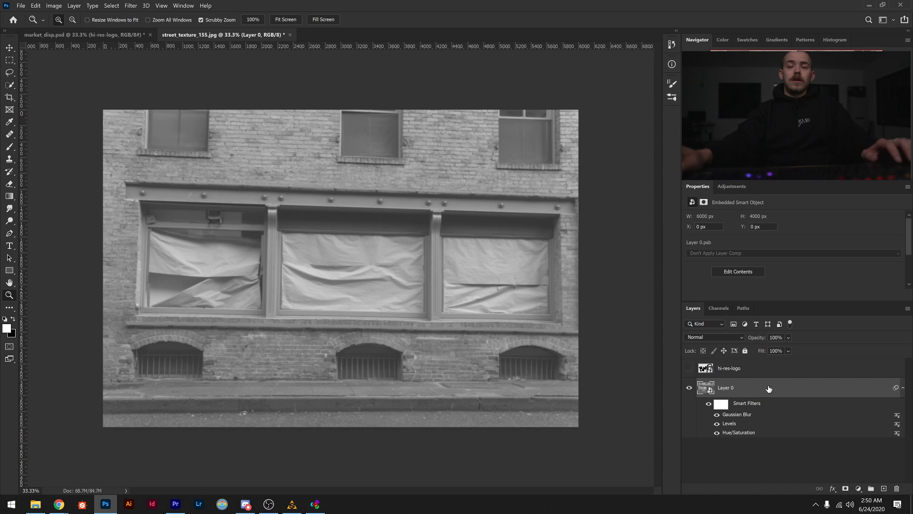
Hide all smart filters on the storefront layer and make the hi-res-logo layer visible and active
click(709, 405)
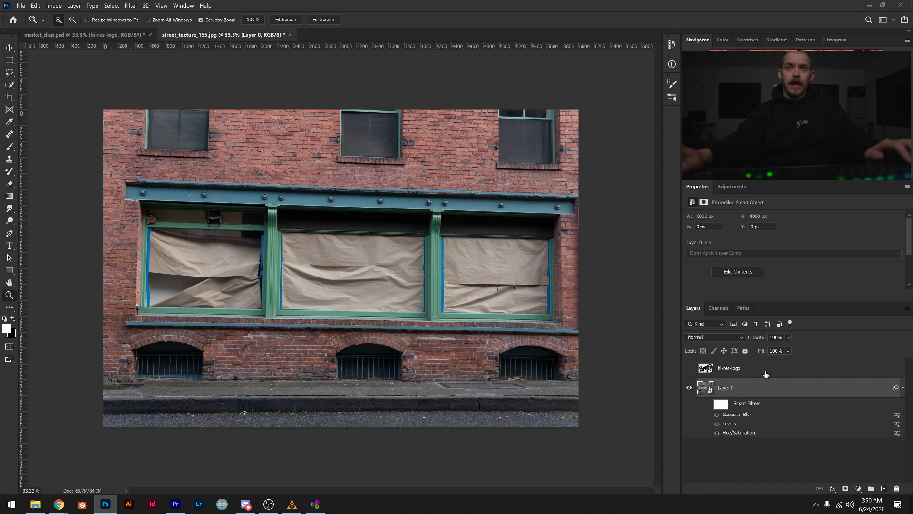
click(766, 373)
click(689, 369)
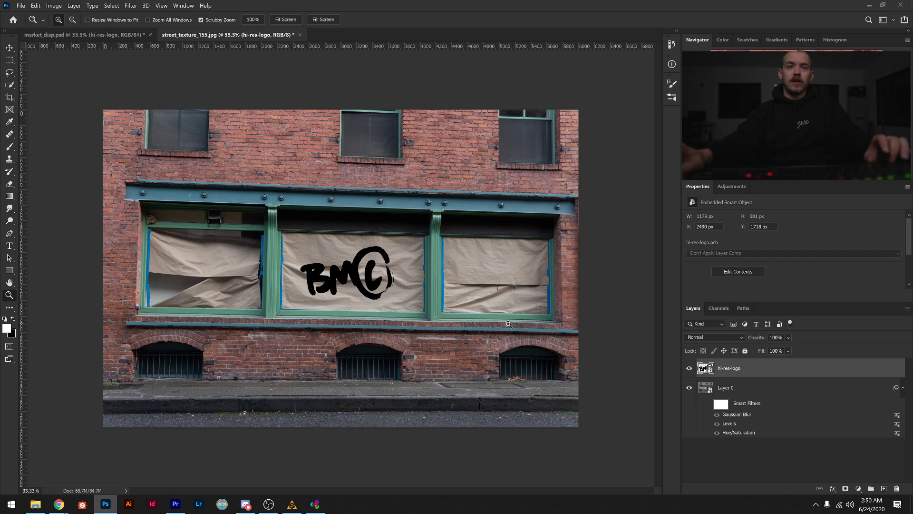
Apply the Displace filter to the logo at 50 horizontal and 50 vertical scale, using street_disp as the displacement map
click(342, 271)
click(342, 272)
click(342, 271)
click(342, 271)
drag(456, 358, 424, 325)
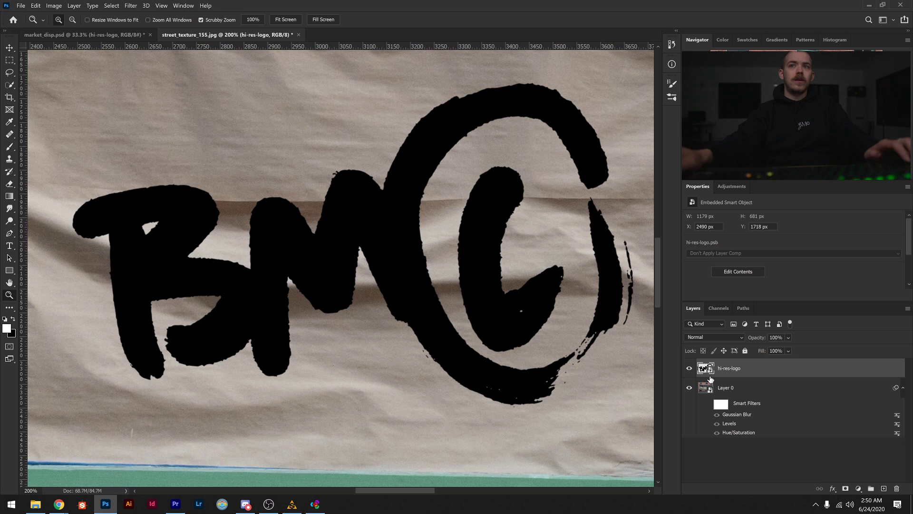
click(131, 5)
mouse_move(148, 122)
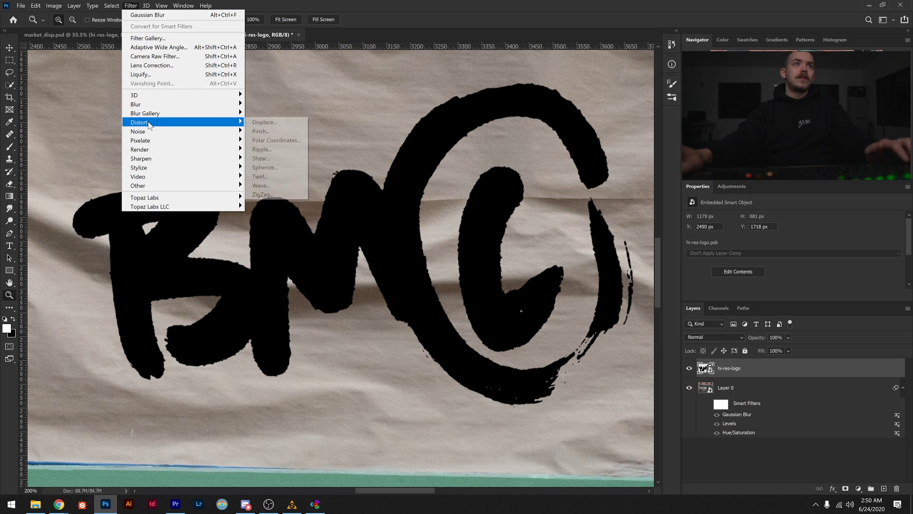
click(266, 123)
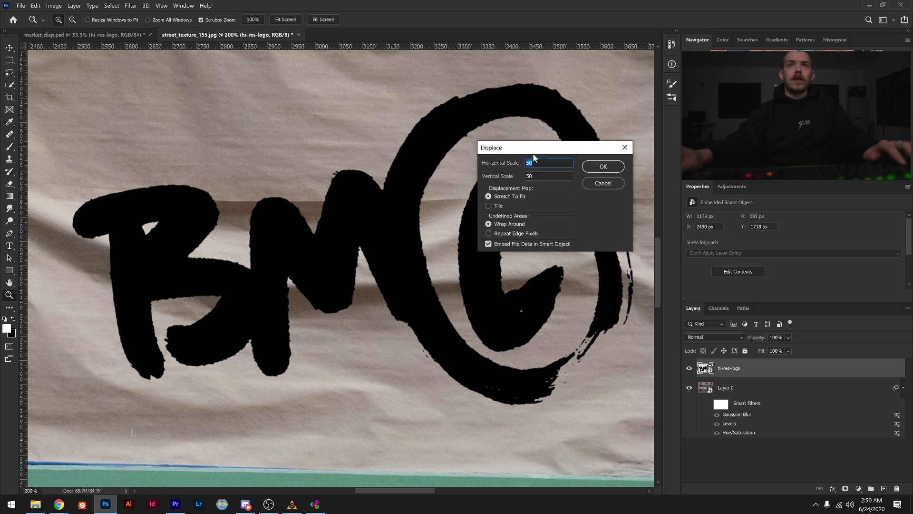
drag(534, 155, 245, 119)
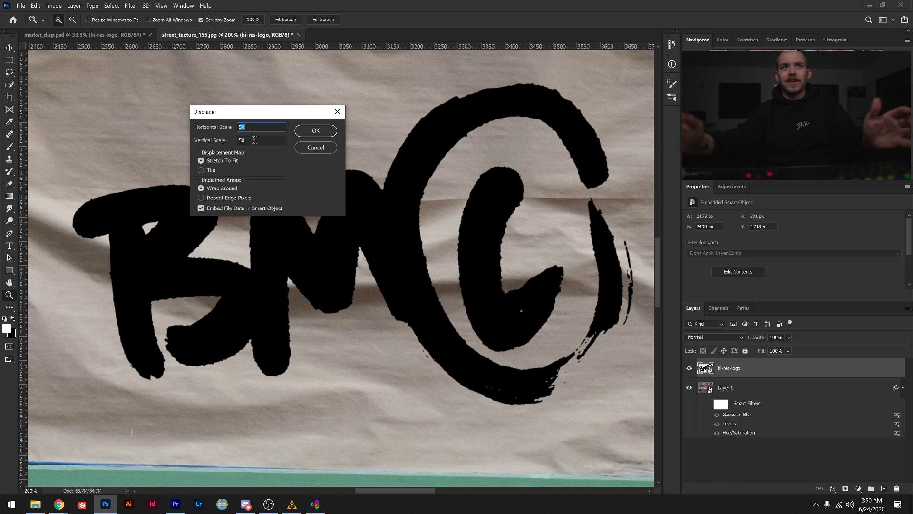
click(316, 135)
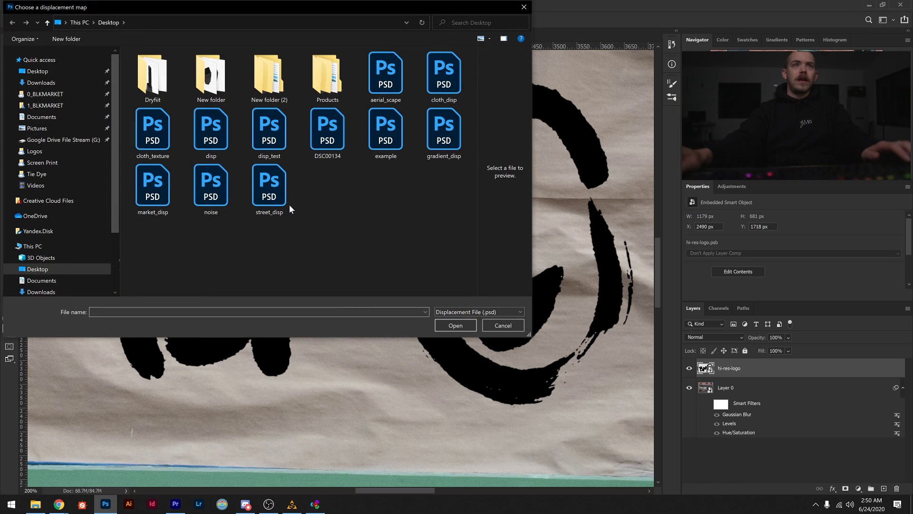
click(272, 192)
click(461, 329)
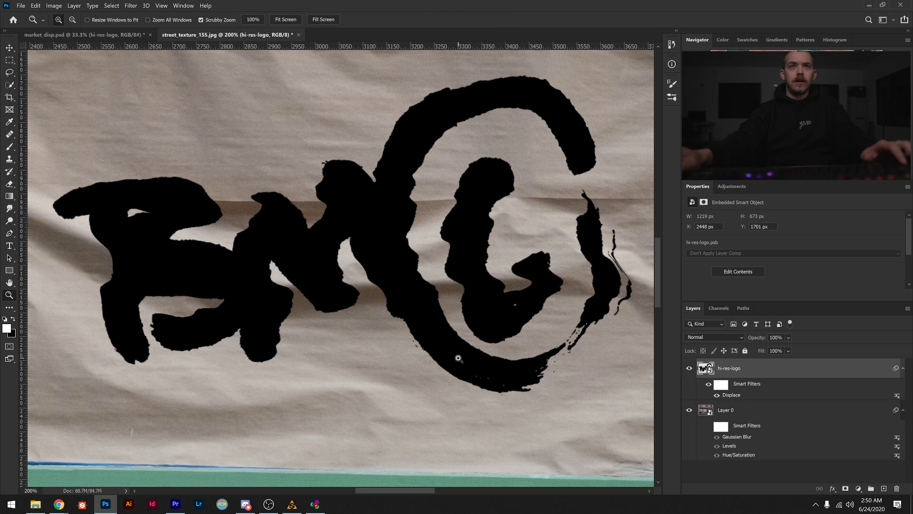
Lower the logo layer's opacity to 36% and examine how its edges follow the paper folds
drag(416, 326, 428, 306)
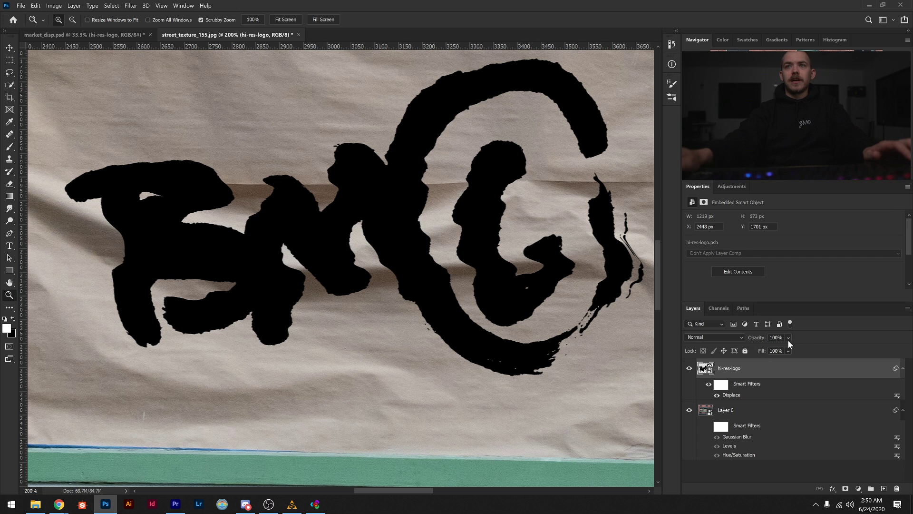
drag(797, 351, 784, 347)
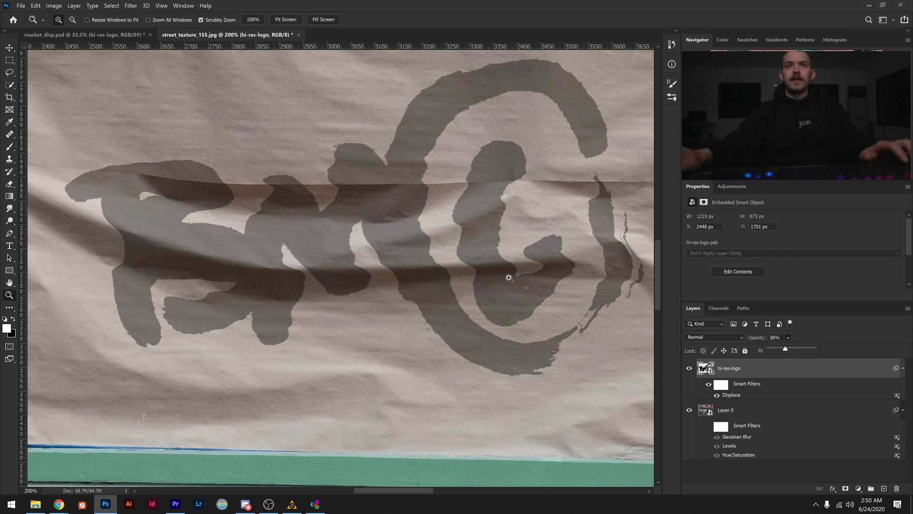
click(505, 264)
drag(516, 291, 389, 321)
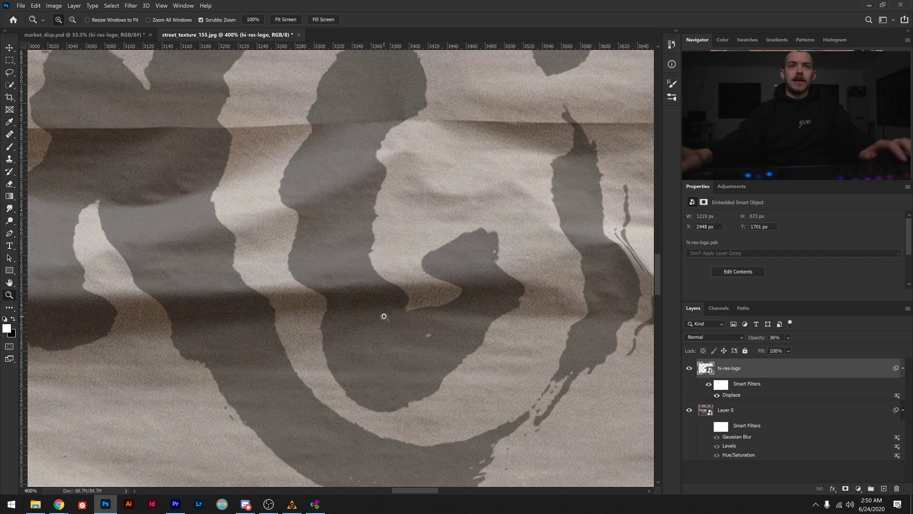
drag(346, 286, 441, 341)
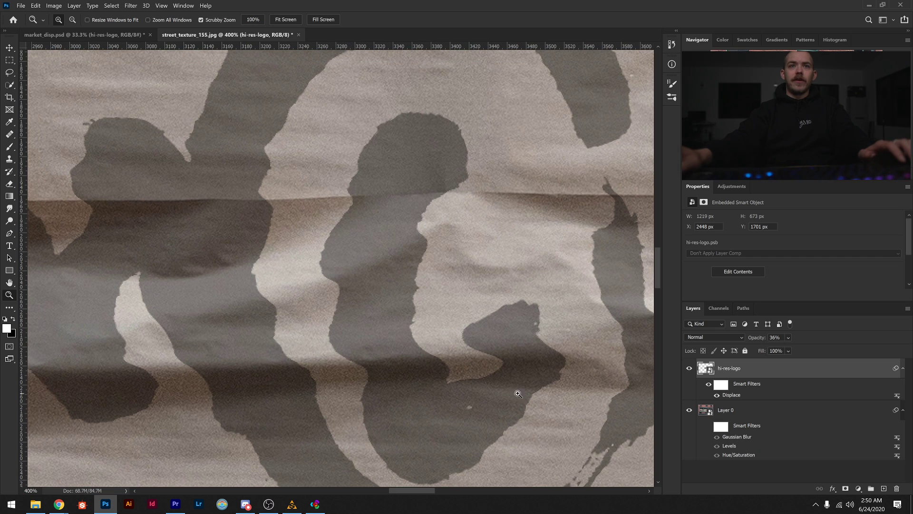
drag(379, 342, 414, 279)
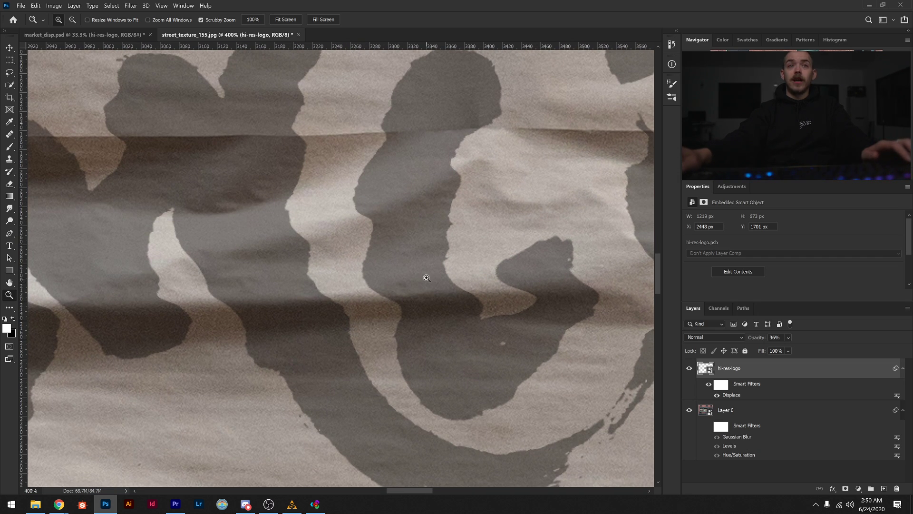
mouse_move(478, 353)
mouse_down()
mouse_move(479, 305)
mouse_move(491, 341)
mouse_up()
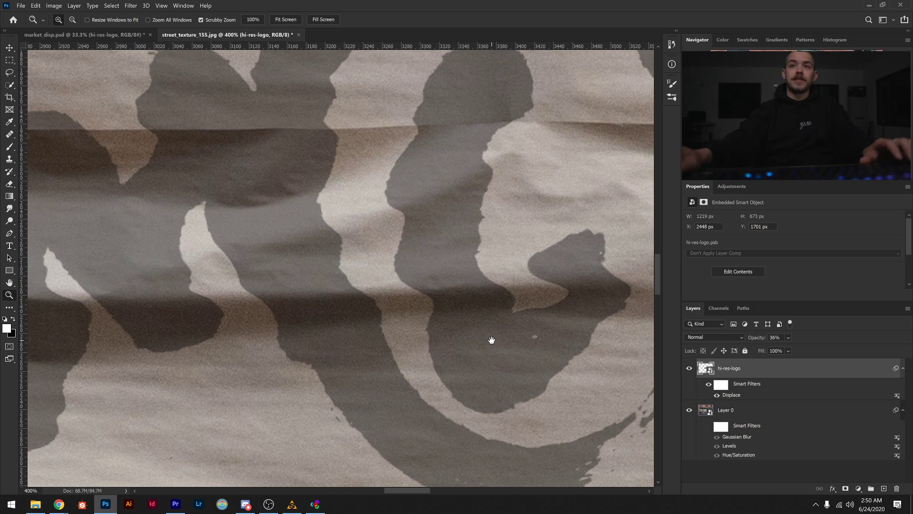
Set the logo's Displace horizontal scale to 20 and reapply the street_disp displacement map
double_click(724, 395)
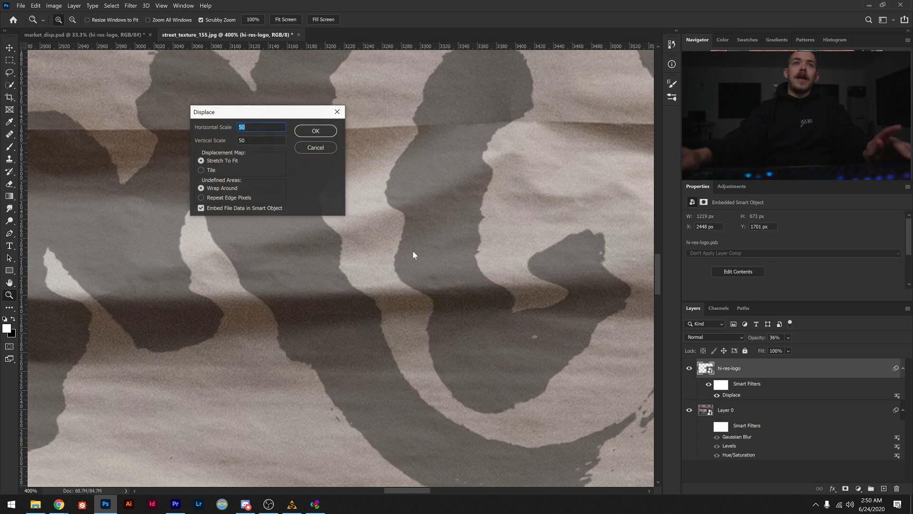
drag(275, 112, 542, 159)
text(20)
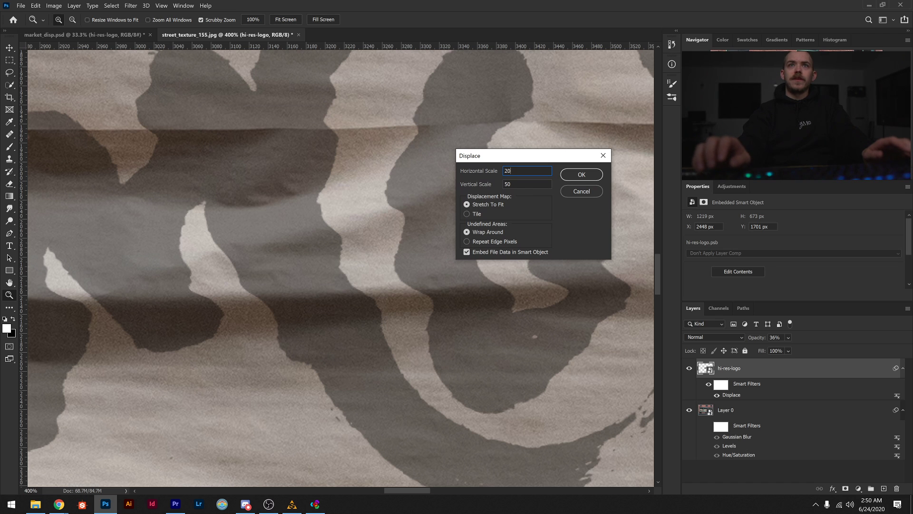
key(Return)
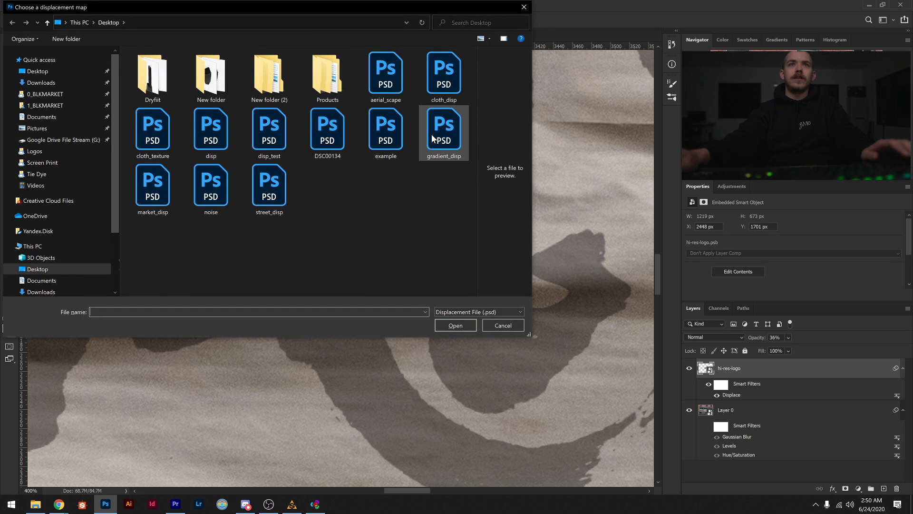
double_click(267, 183)
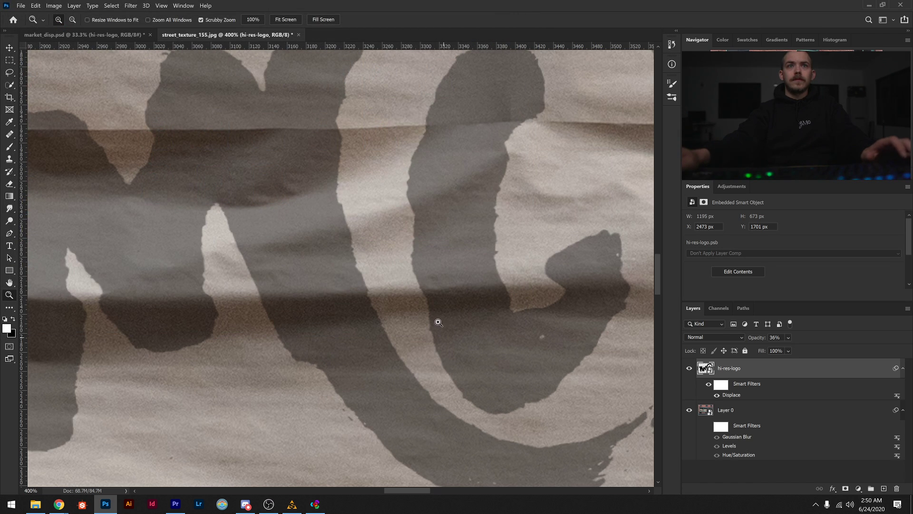
Check the logo's edges along the folds and set the logo layer's opacity to 50%
drag(410, 313, 418, 342)
drag(480, 294, 477, 351)
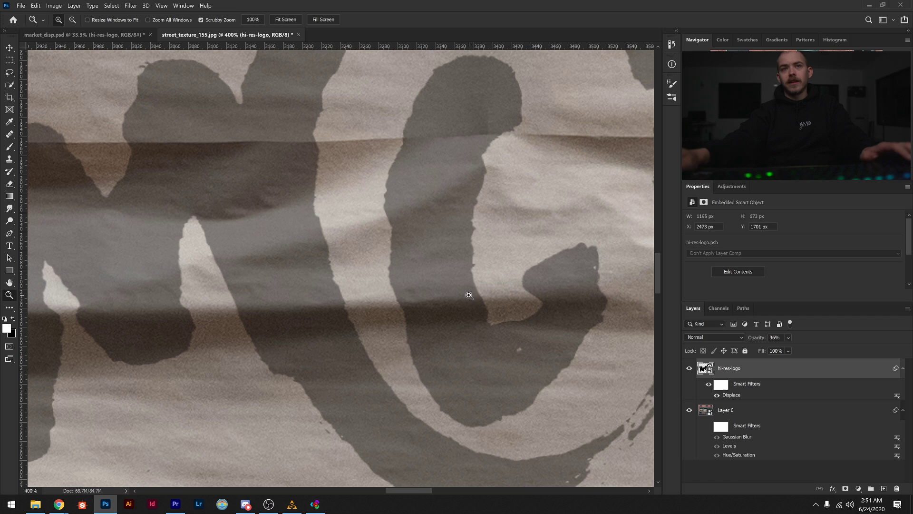
drag(356, 295, 387, 212)
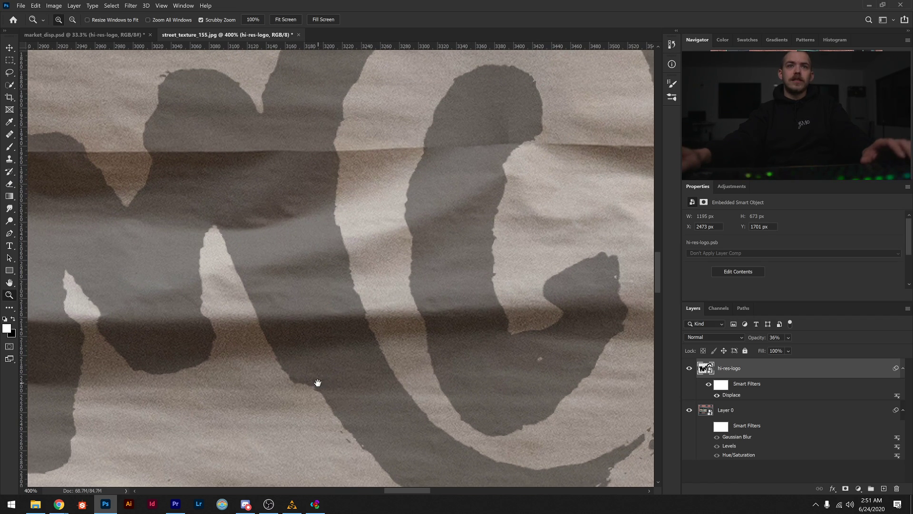
drag(318, 381, 651, 352)
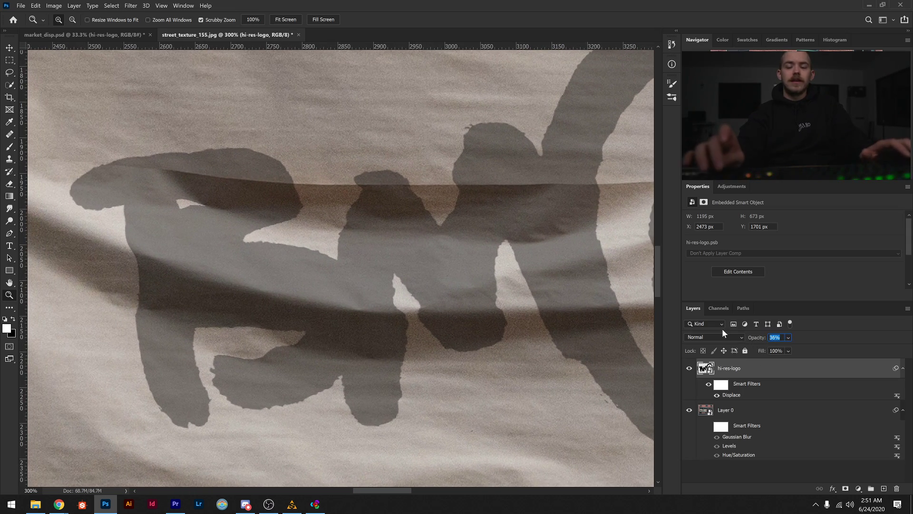
text(50)
key(Return)
In the logo's Blending Options, split the underlying layer's Blend If white point to 177 / 255
drag(391, 340, 510, 347)
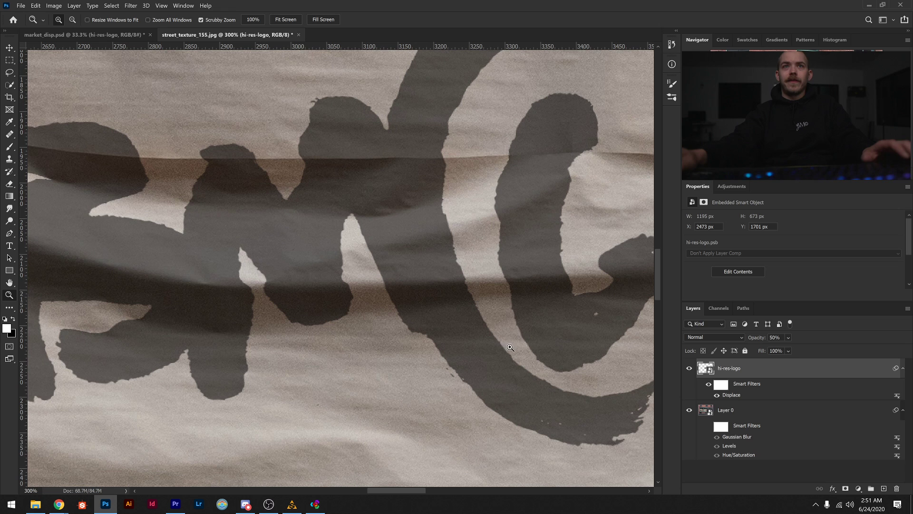
double_click(858, 375)
drag(459, 263, 565, 103)
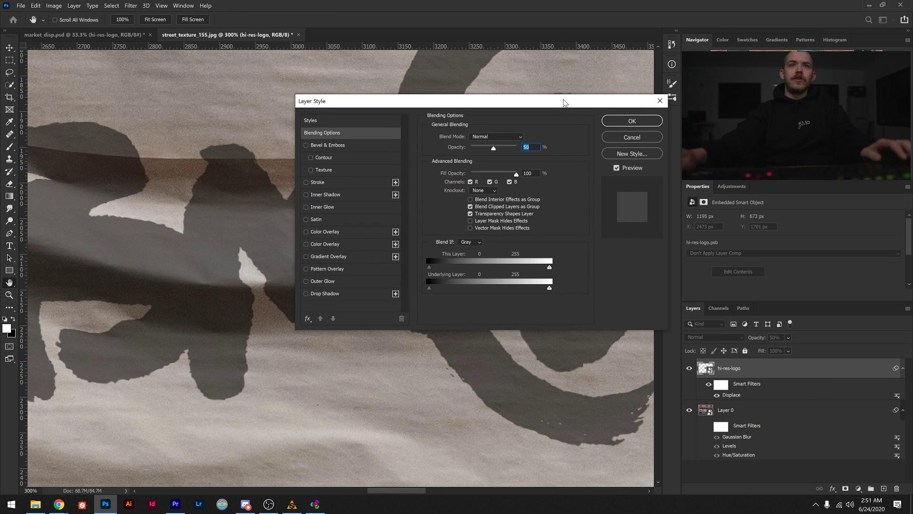
drag(549, 289, 512, 291)
drag(430, 290, 406, 291)
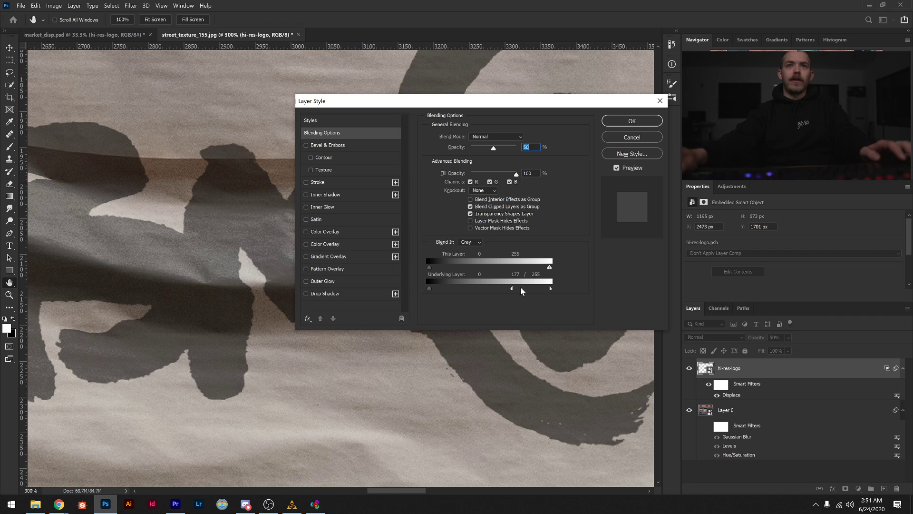